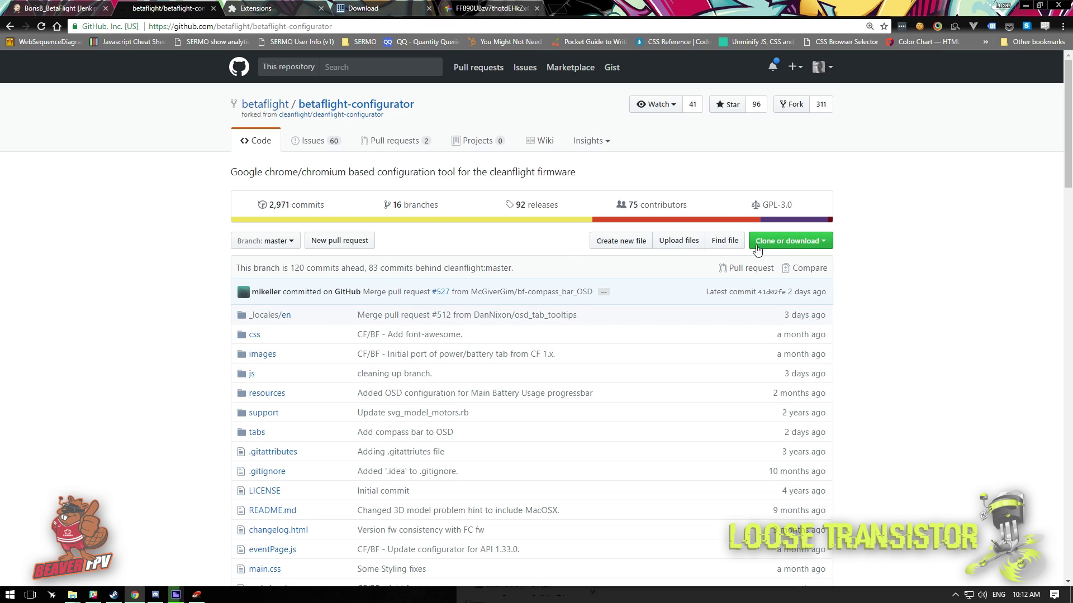
- Download the betaflight-configurator repository as a ZIP and show the file in its download folder
click(822, 243)
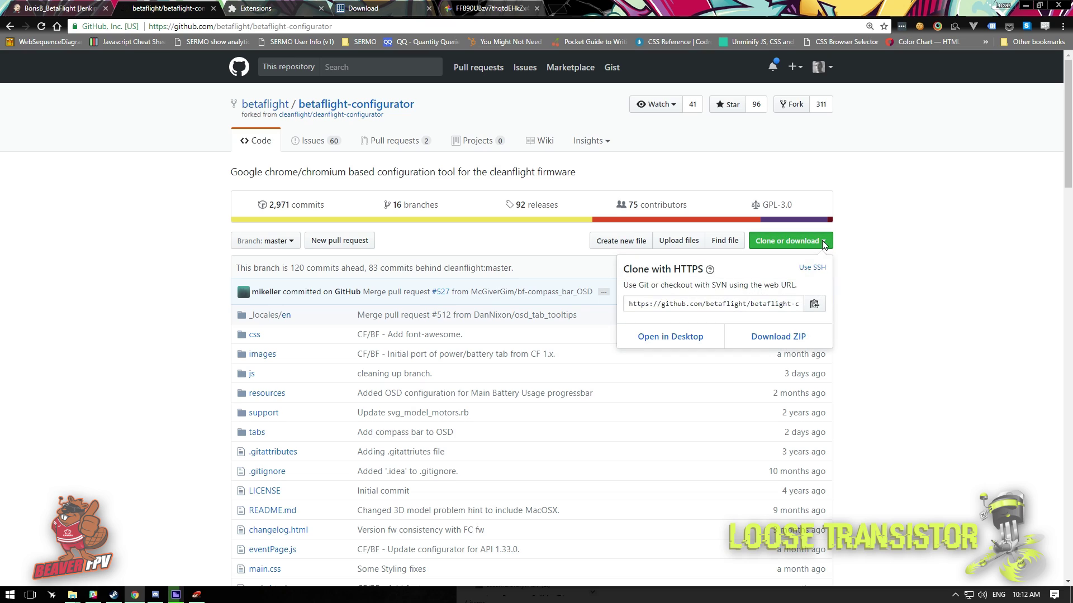
click(790, 337)
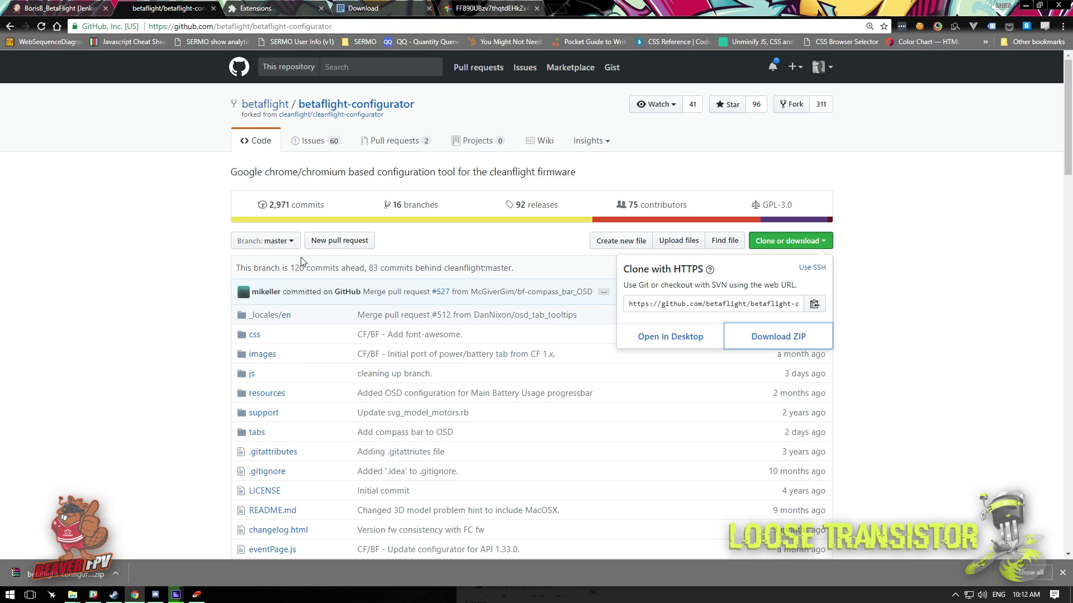
click(121, 574)
click(153, 541)
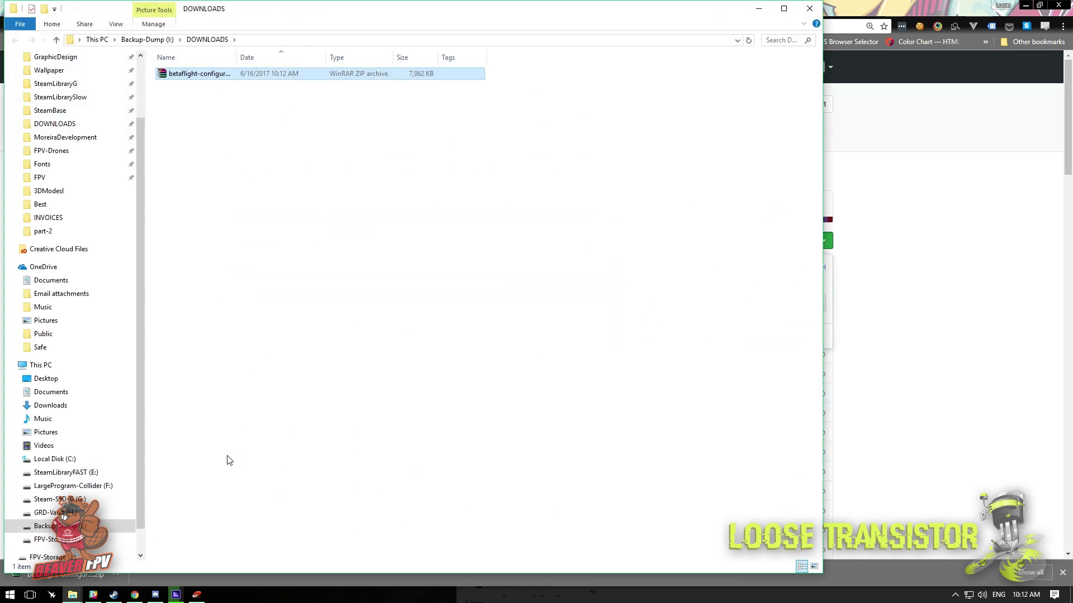
drag(303, 12, 531, 32)
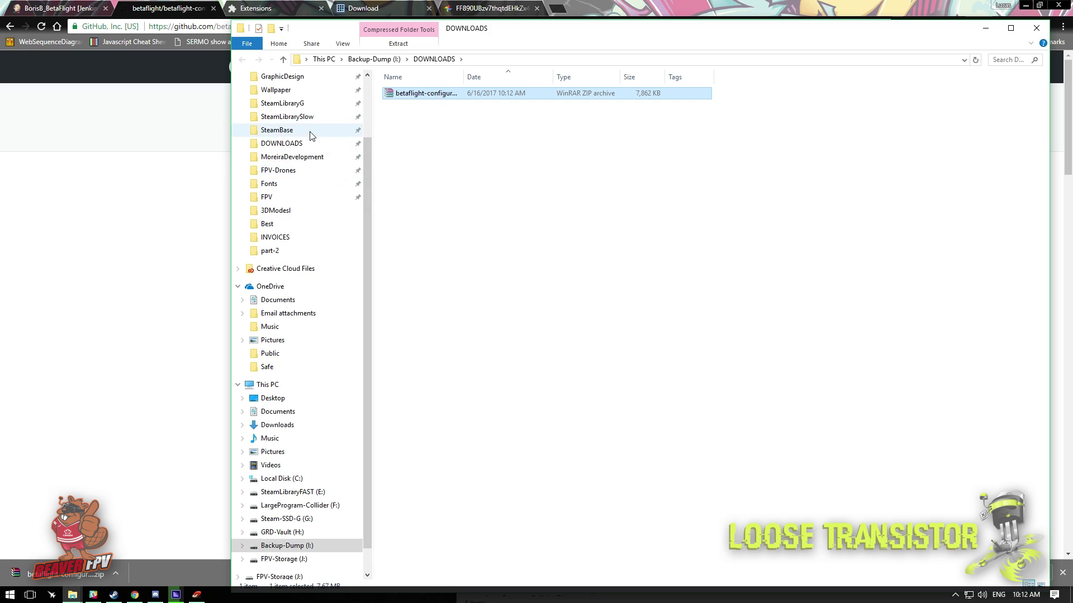
- Place the downloaded configurator ZIP in the FPV\Betaflight folder and delete the old betaflight-configurator-master folder there
click(297, 200)
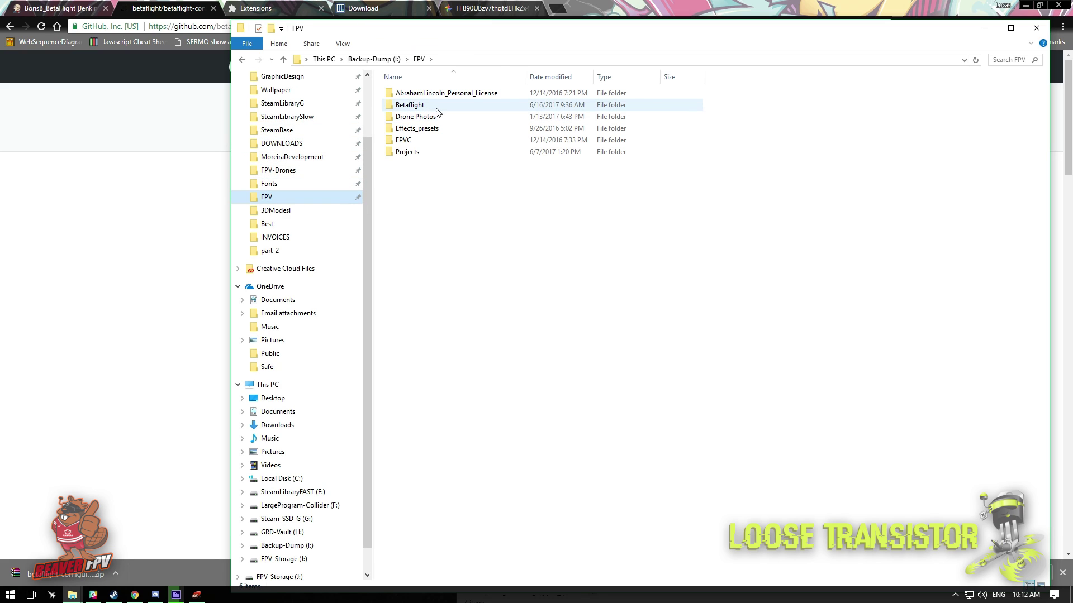
double_click(414, 105)
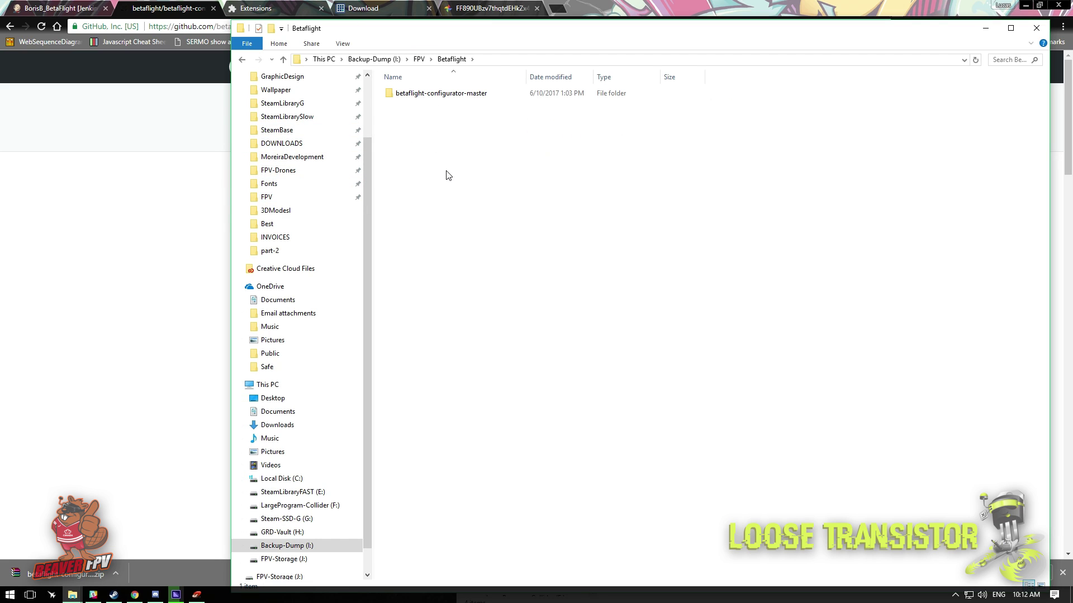
key(ctrl+v)
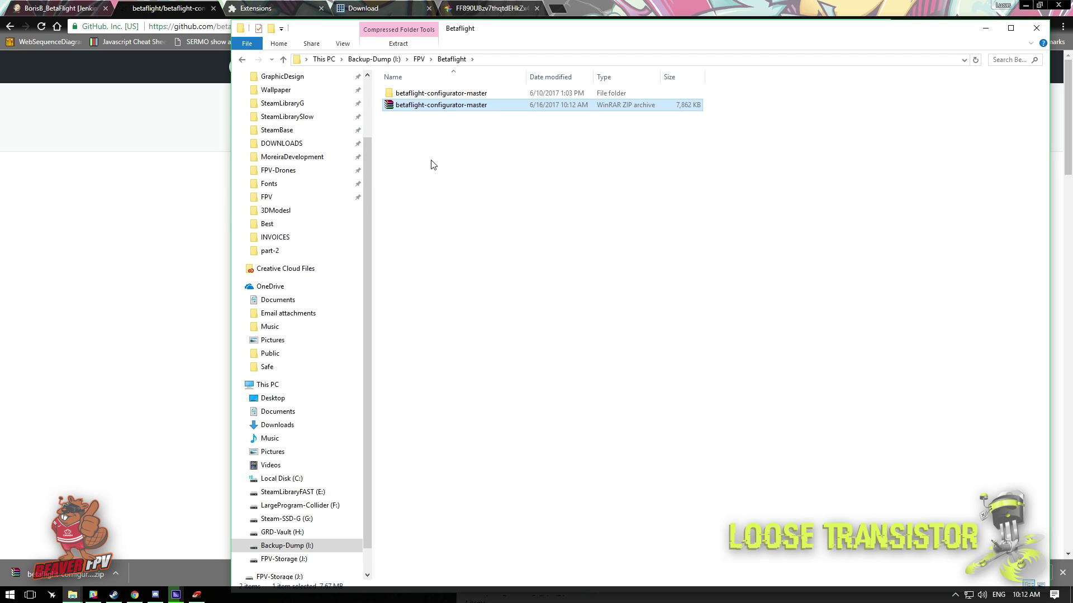
click(432, 96)
key(Delete)
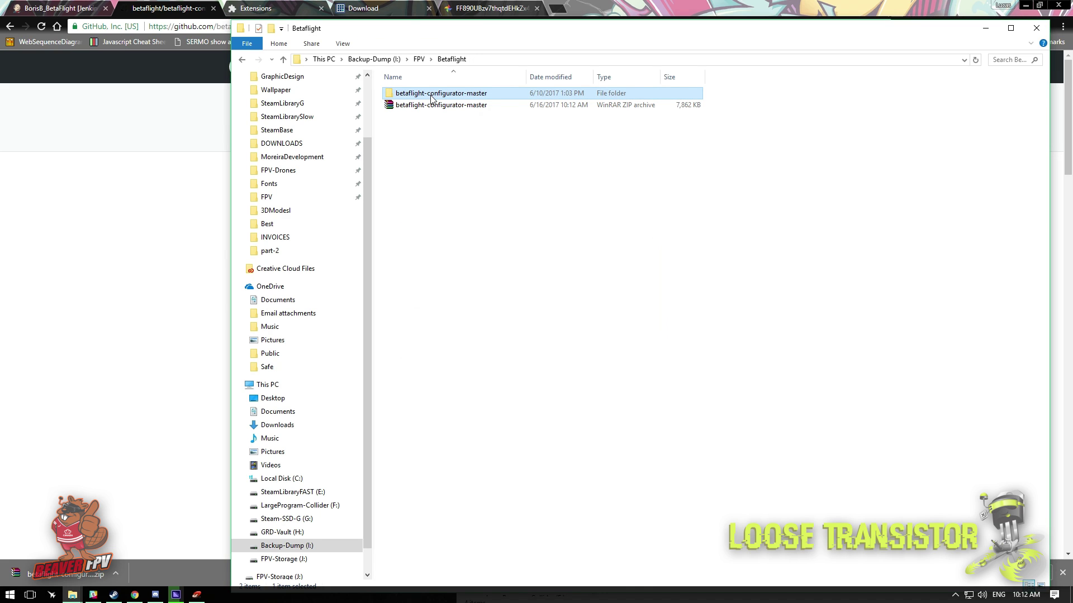
- Extract the configurator ZIP in the Betaflight folder into its own betaflight-configurator-master subfolder
click(257, 9)
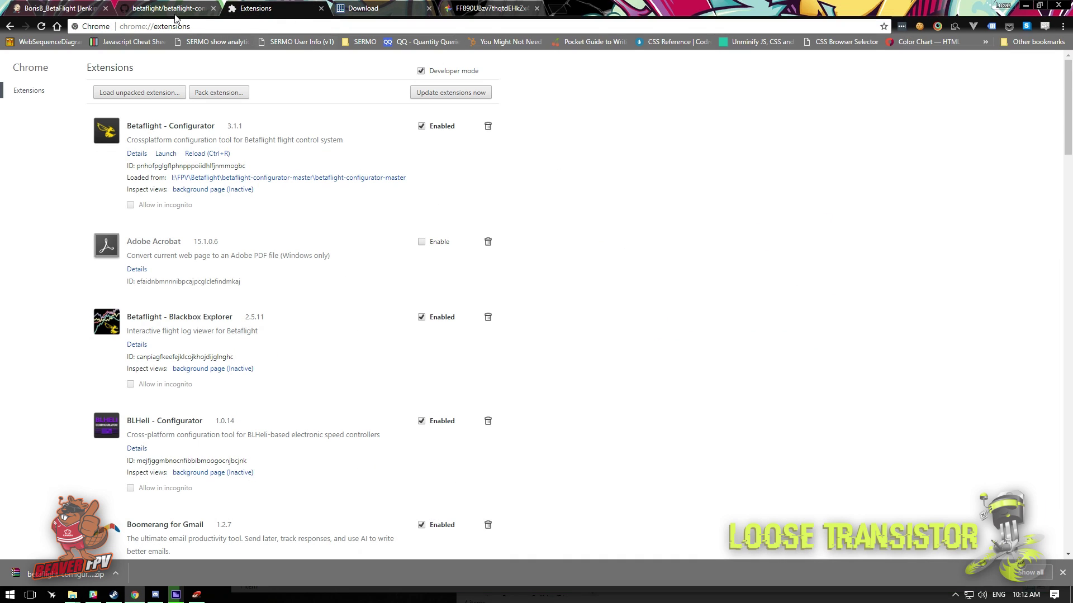
key(ctrl+shift+Tab)
mouse_move(77, 597)
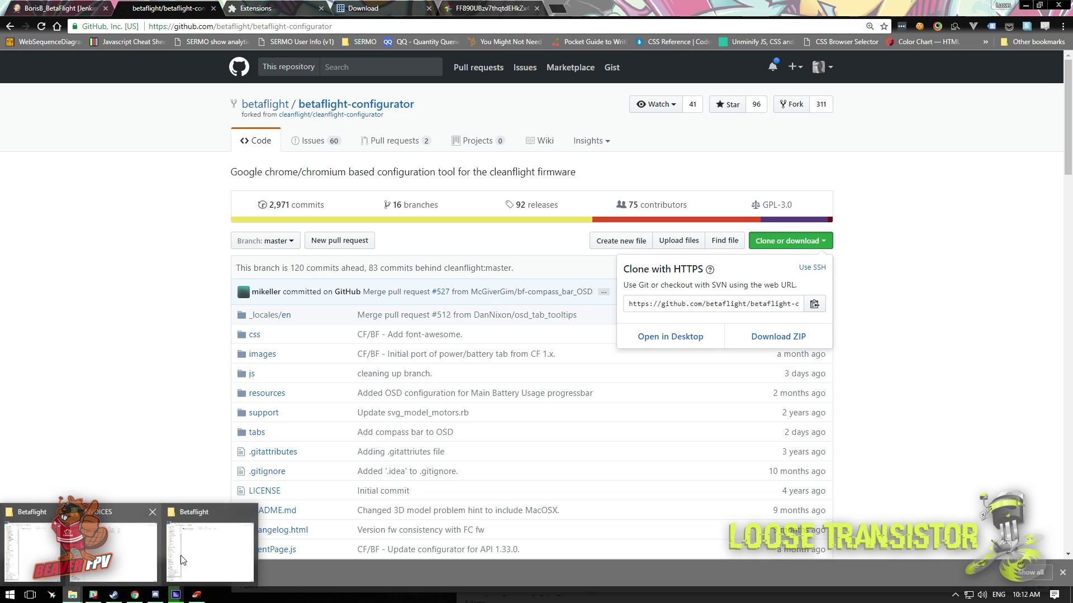
click(202, 552)
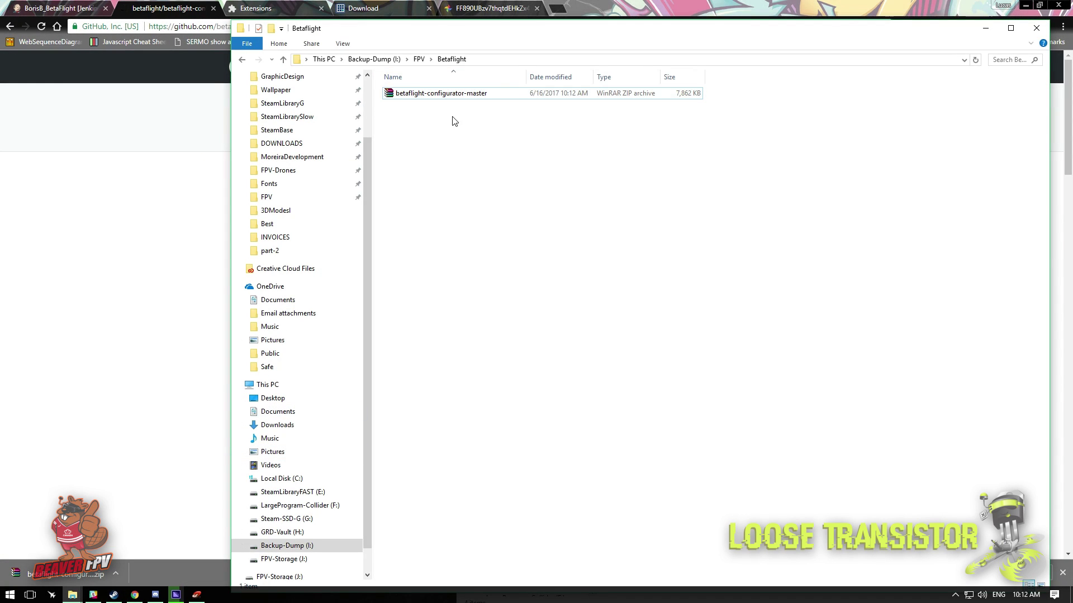
right_click(442, 95)
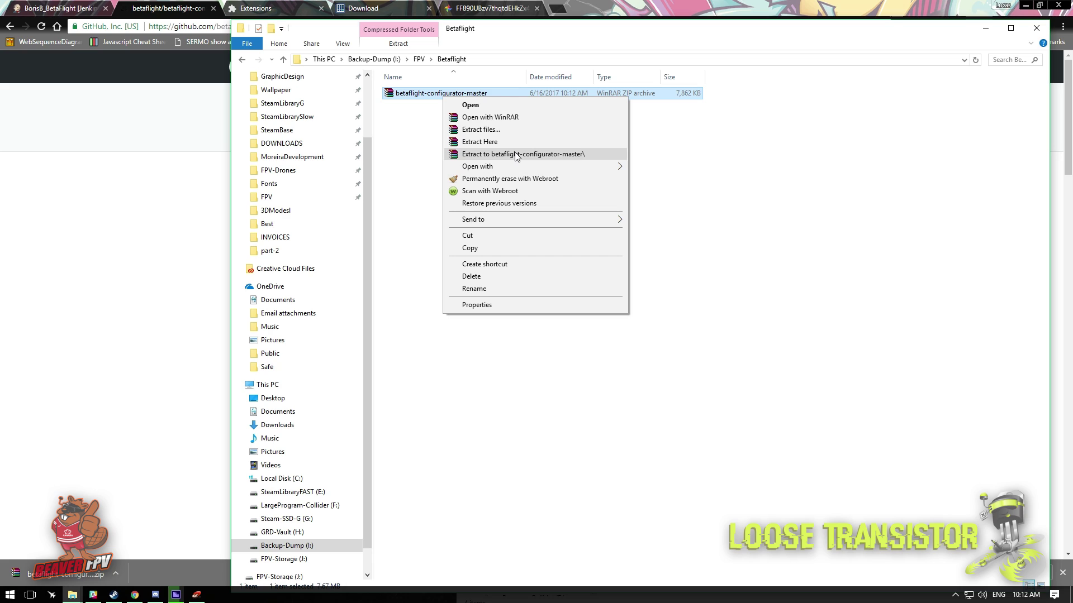
click(517, 156)
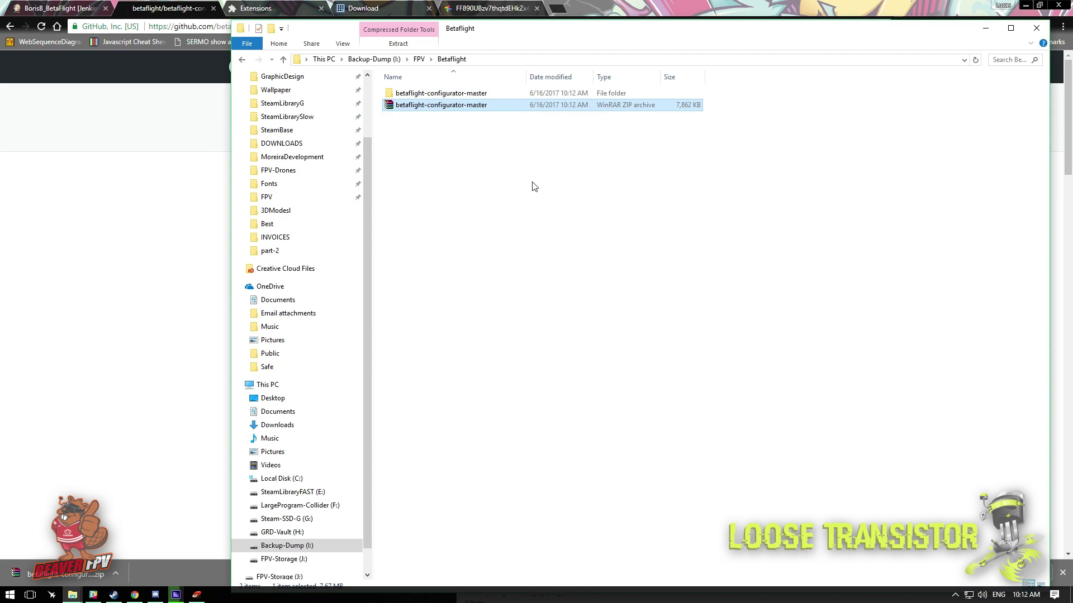
- Open the extracted folder and examine the inner betaflight-configurator-master folder's contents, returning to the outer folder
double_click(439, 94)
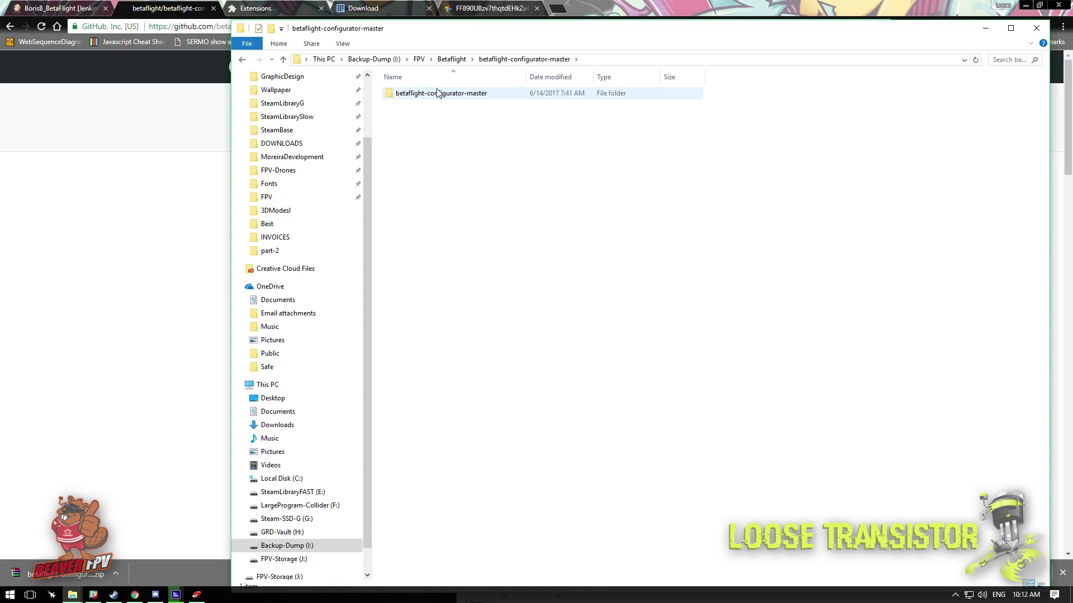
double_click(438, 94)
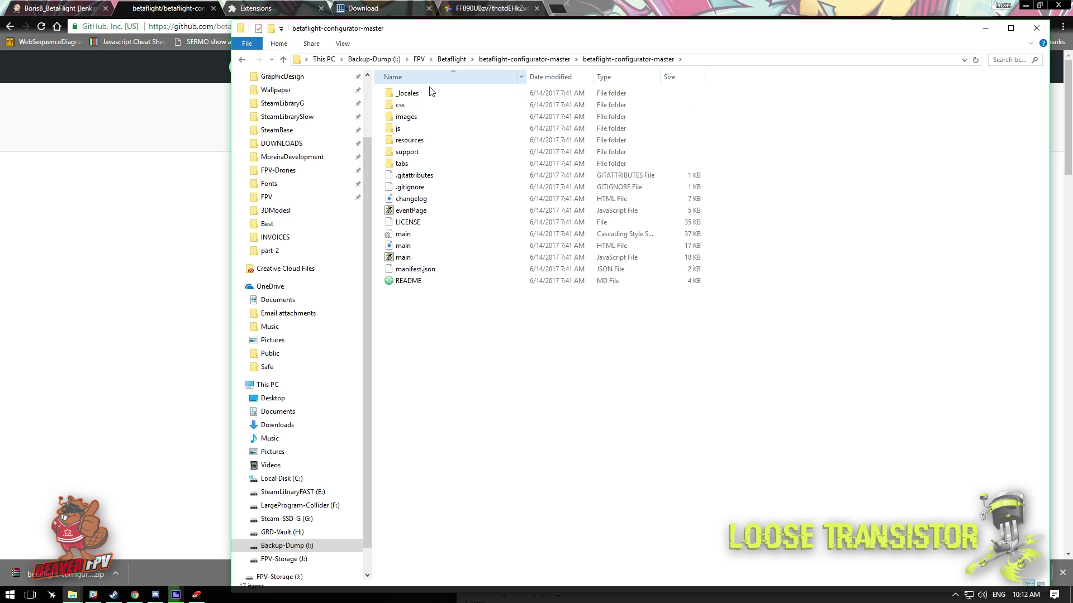
click(241, 60)
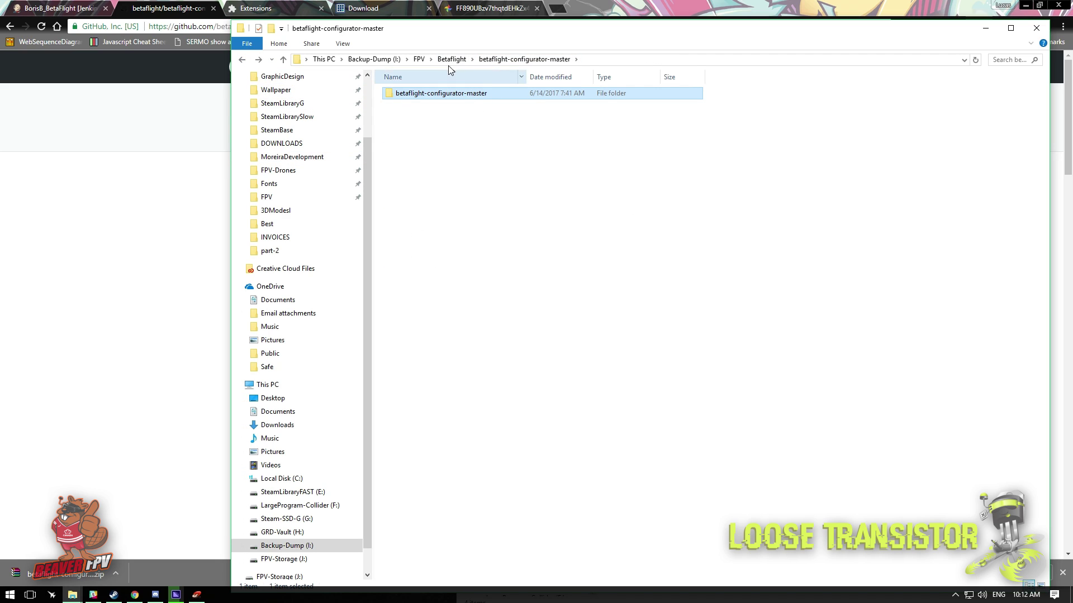
double_click(459, 95)
click(241, 59)
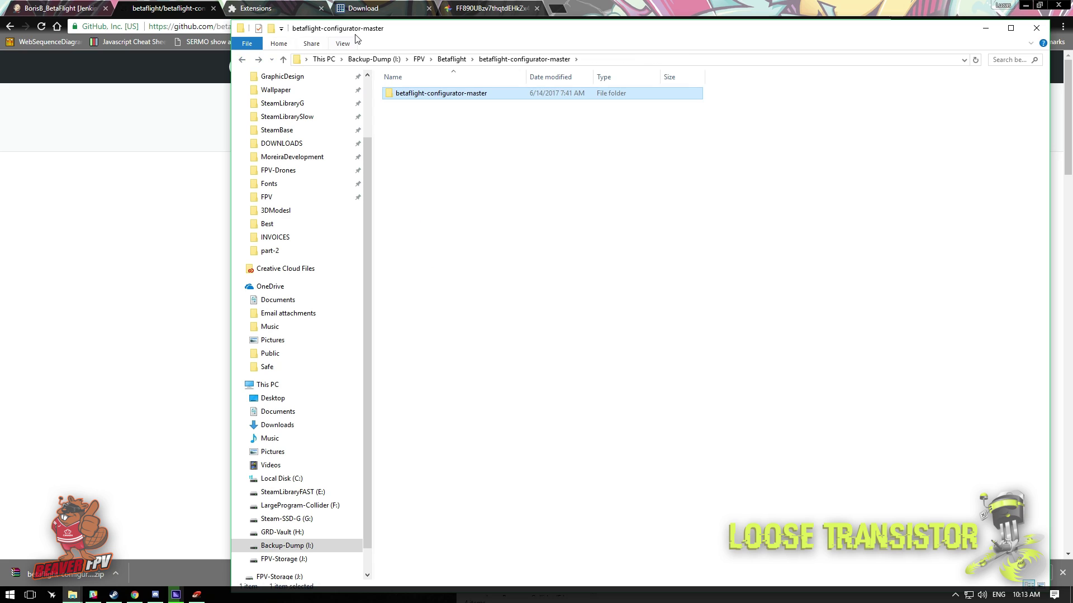
- Disable the old Betaflight - Configurator extension in Chrome and remove it
click(245, 8)
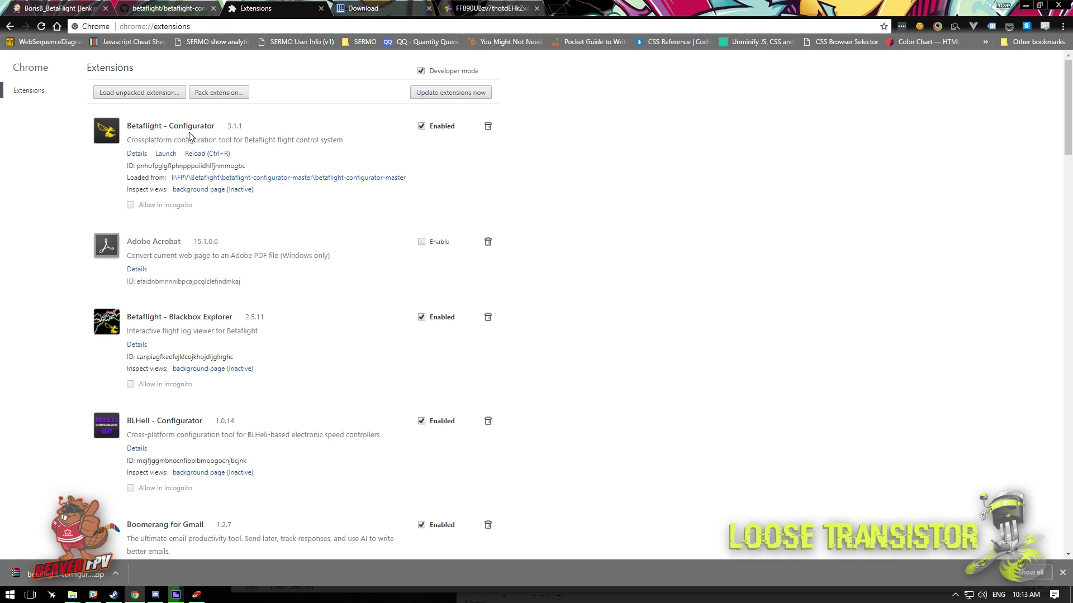
click(419, 128)
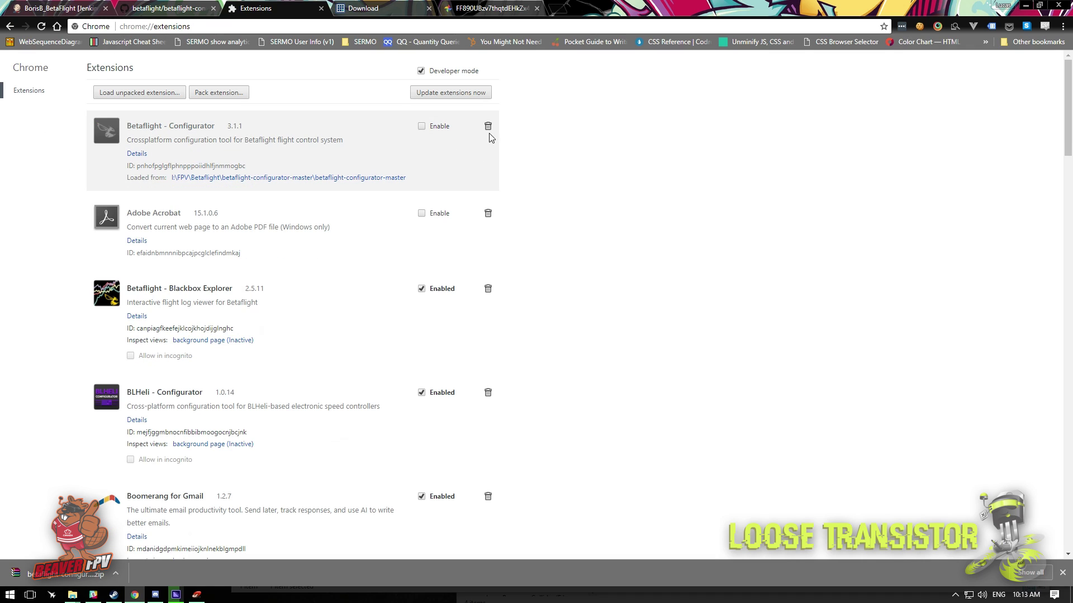
click(488, 128)
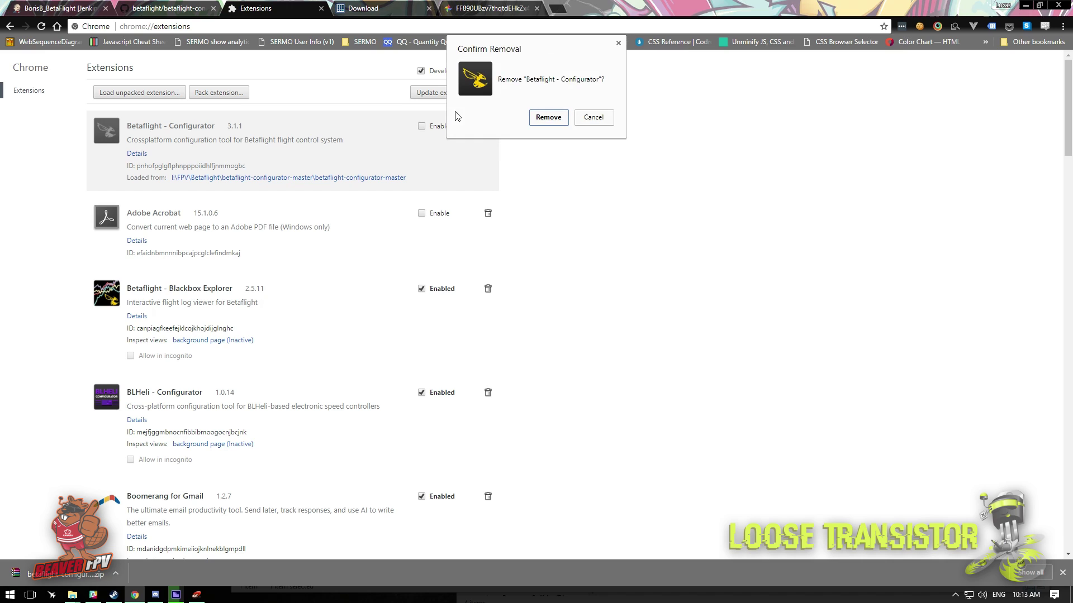
click(532, 118)
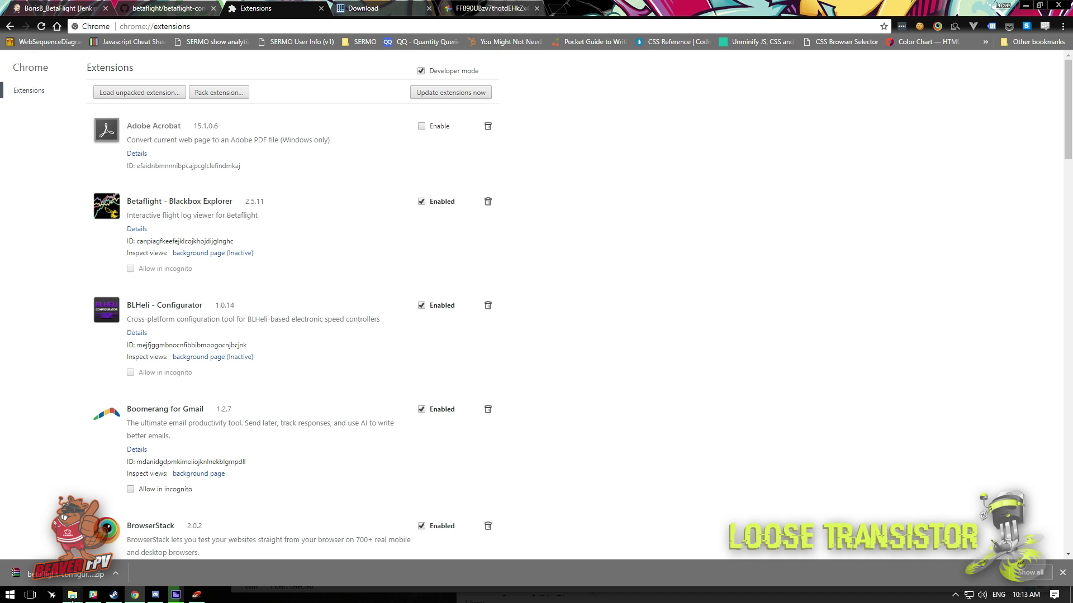
- Load the inner betaflight-configurator-master folder into Chrome's Extensions page as an unpacked extension
mouse_move(72, 597)
click(200, 563)
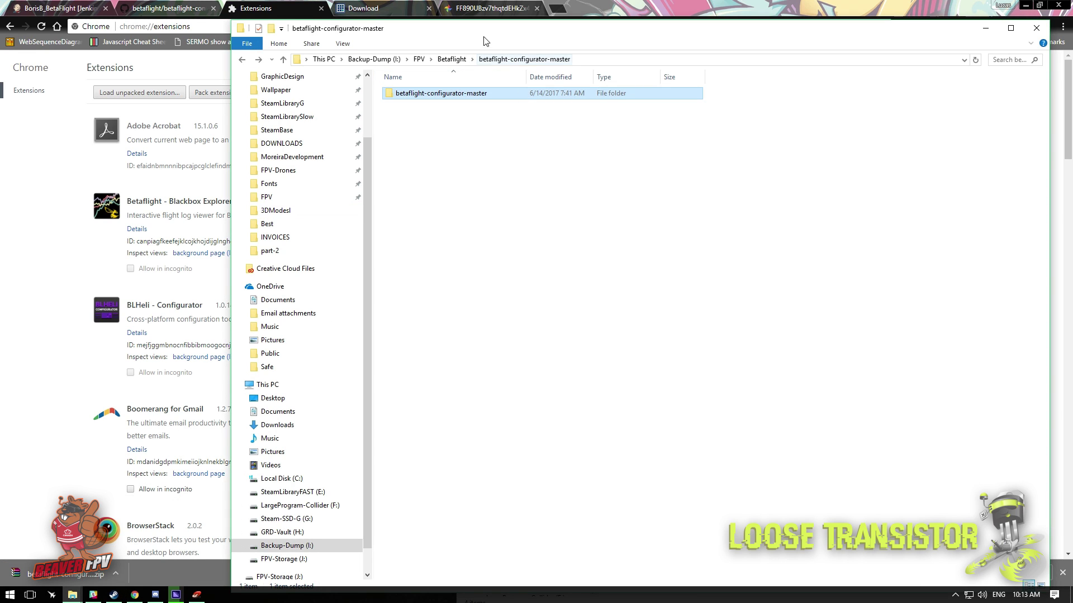
drag(485, 41, 796, 70)
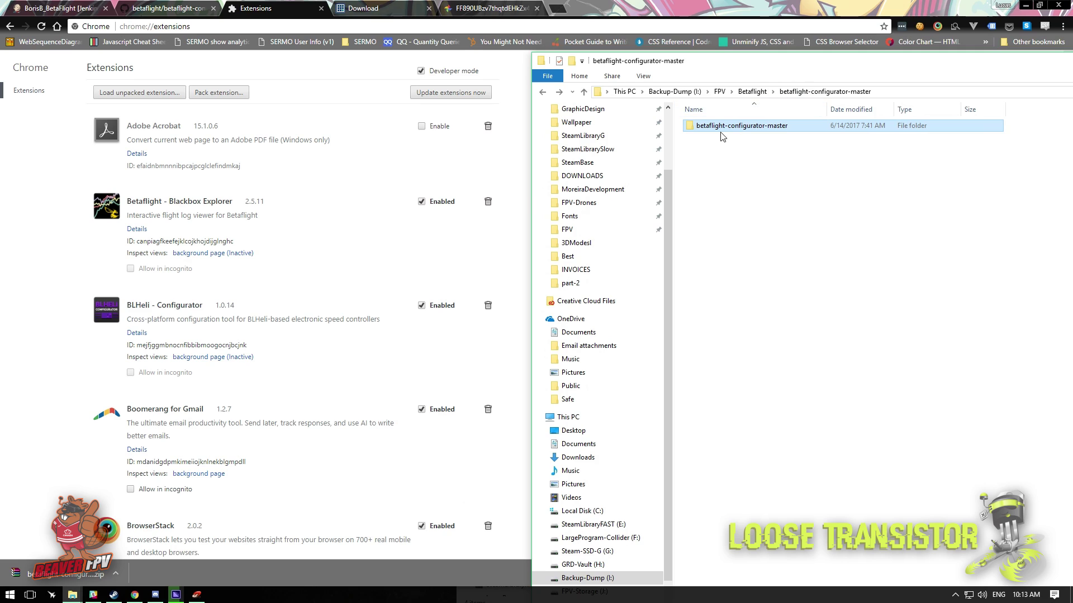
drag(712, 128, 323, 256)
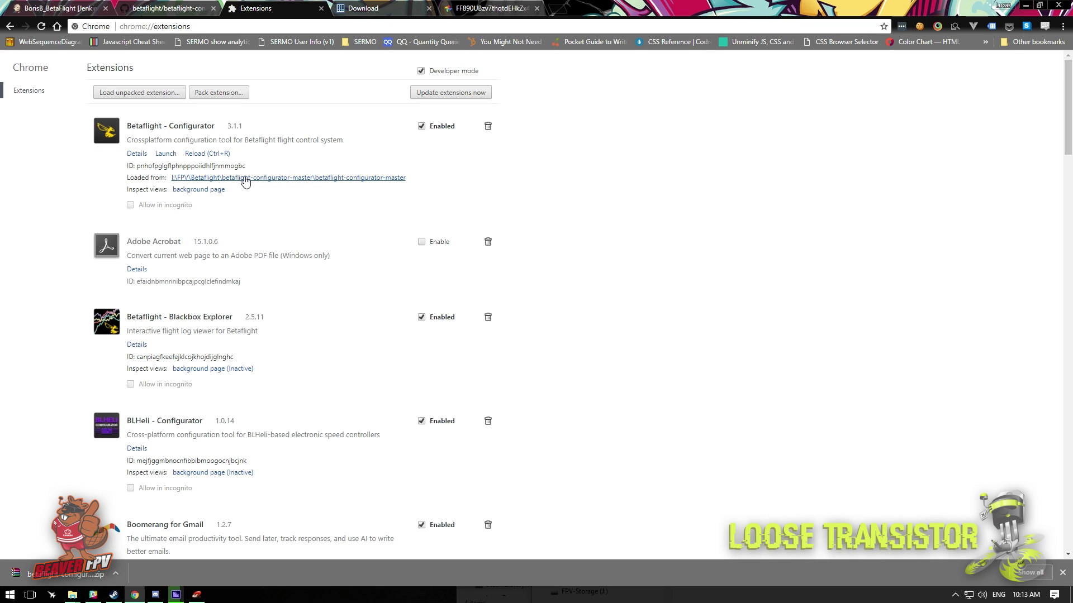
- Find Betaflight - Configurator by searching Windows for "beta", launch it to check its version, and close it again
key(super)
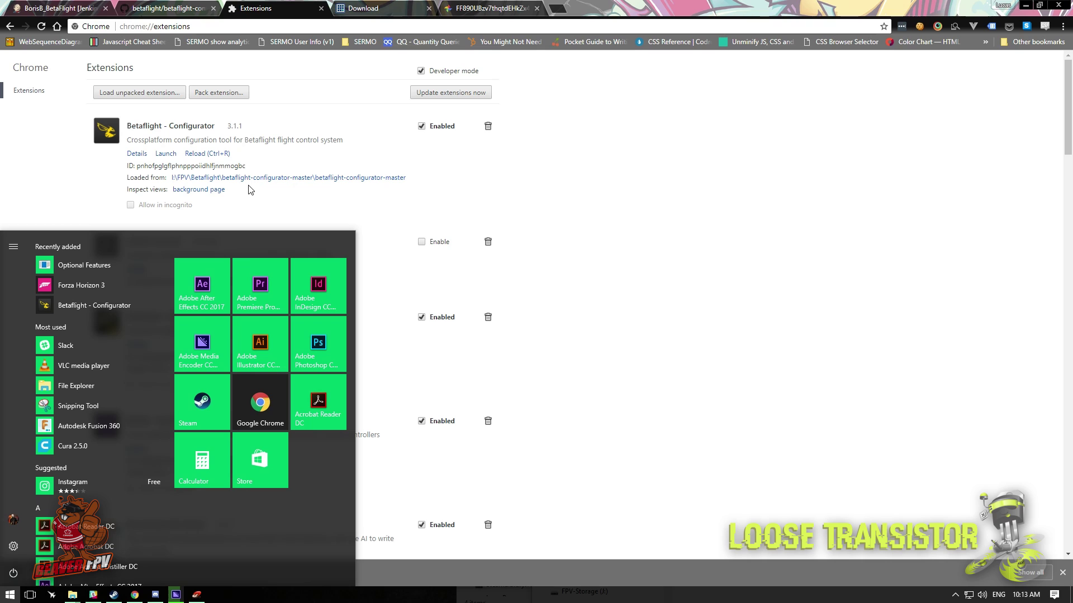
text(beta)
key(Return)
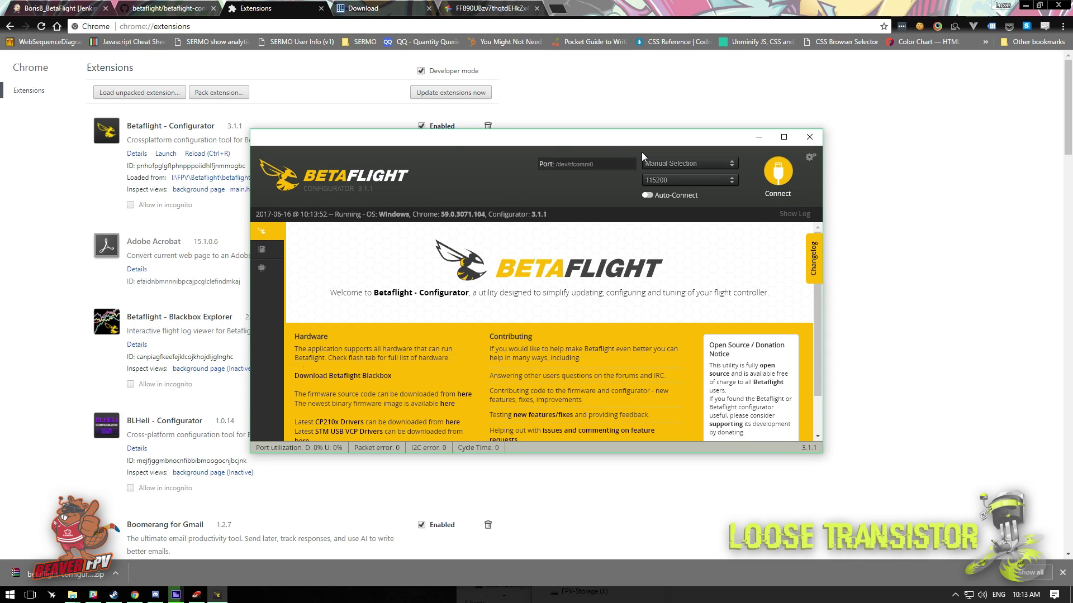
click(810, 137)
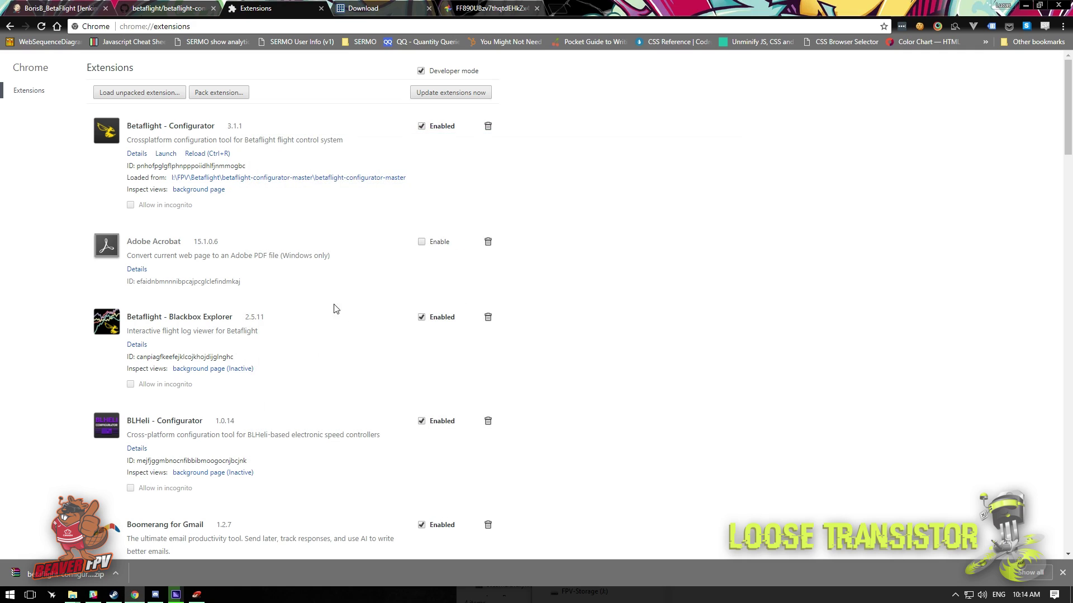
- Close the GitHub repository page and download betaflight_3.2.0-1354-938a2fb.zip from build #1354 of the BorisB_BetaFlight Jenkins project
click(177, 8)
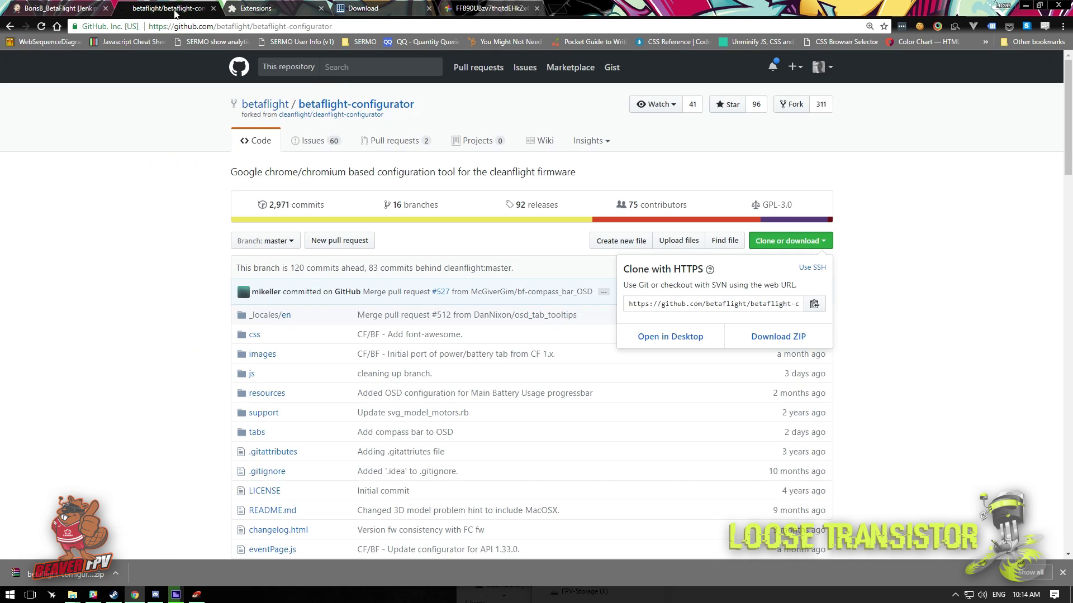
click(213, 8)
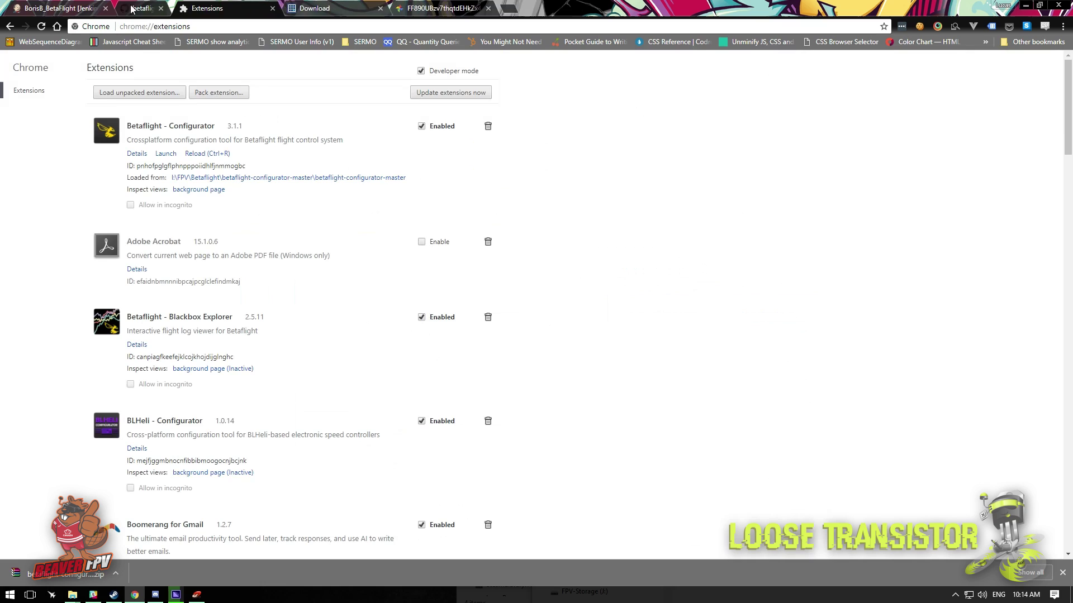
click(35, 8)
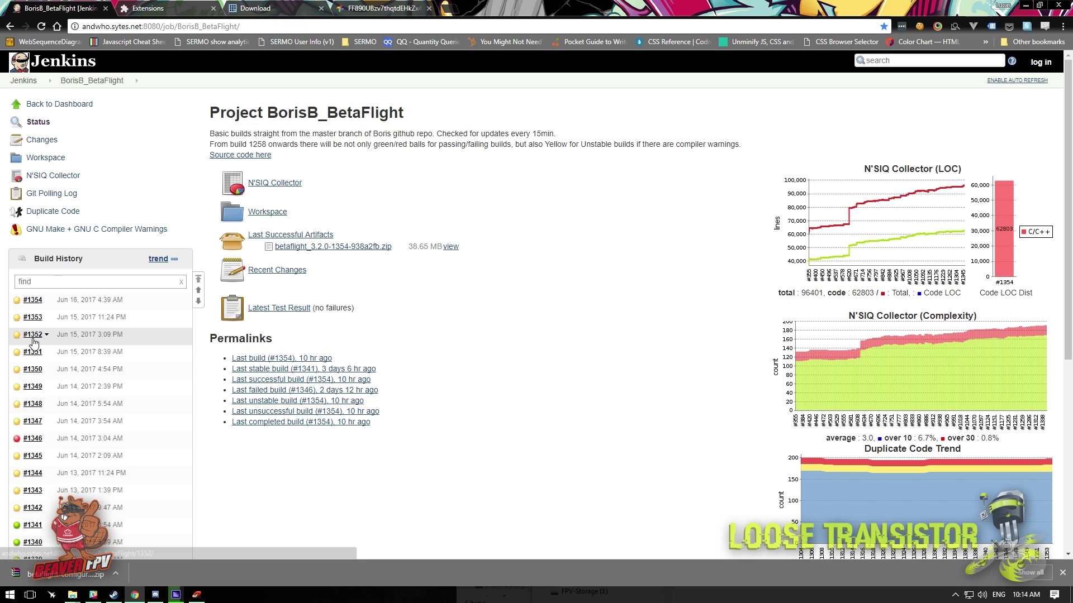
click(32, 301)
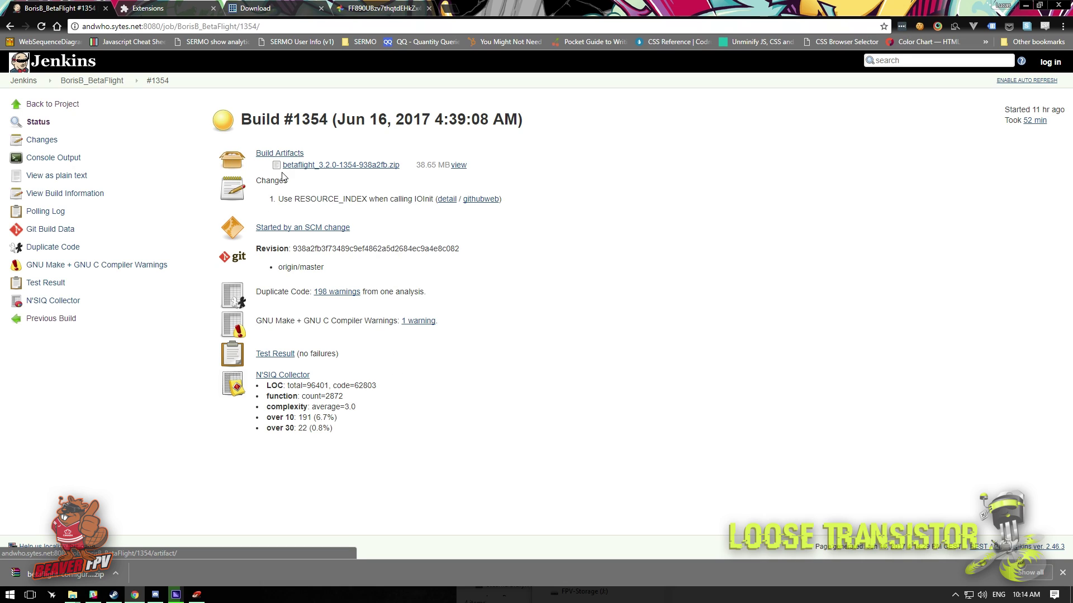
click(346, 167)
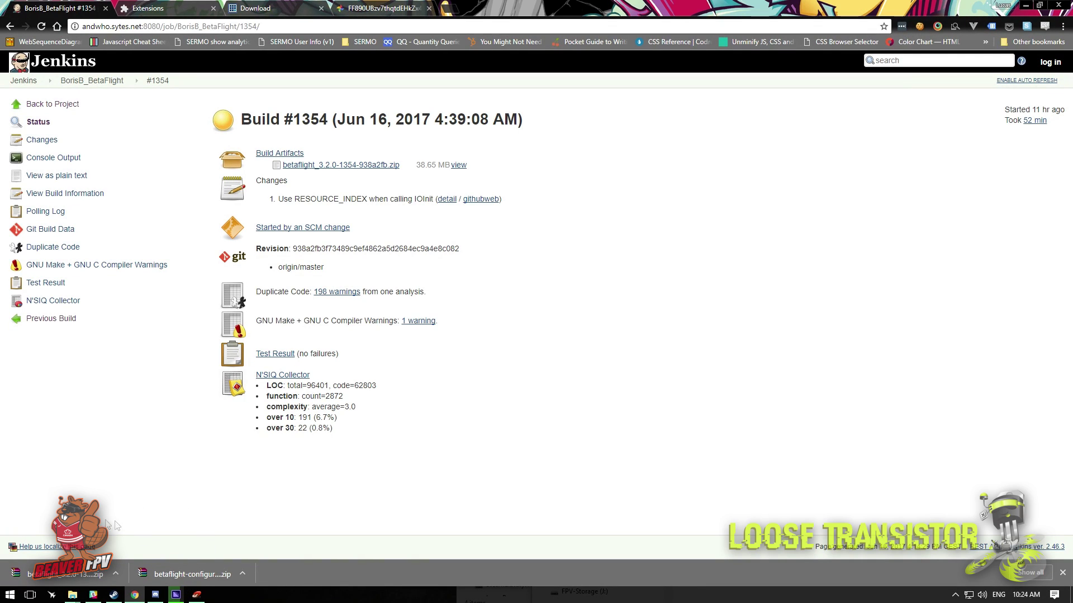
- Show the downloaded firmware ZIP in its folder and minimize the browser to expose the desktop behind it
click(116, 574)
click(162, 535)
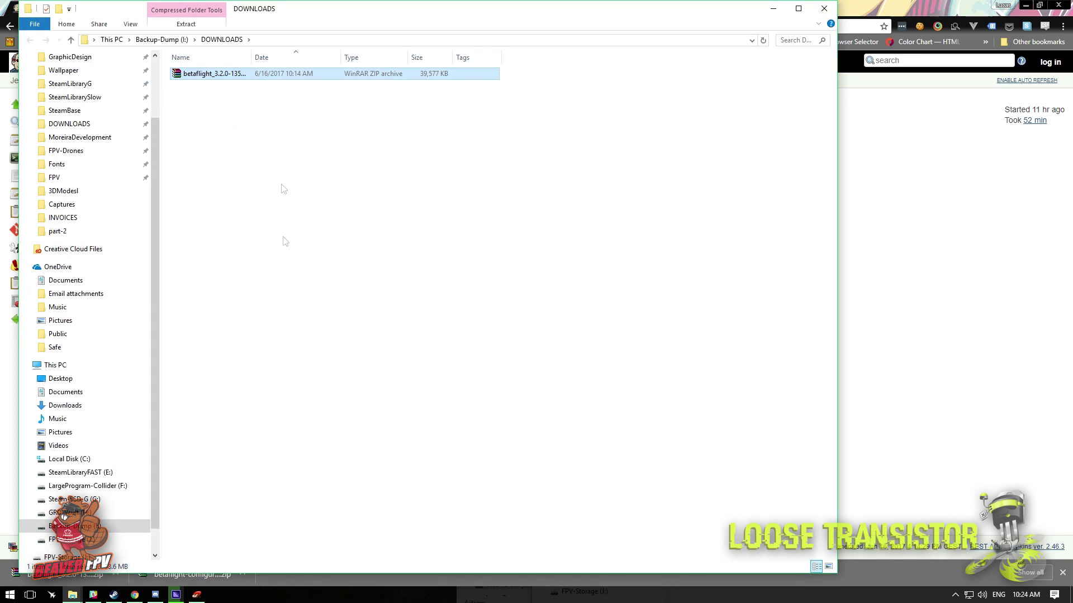
double_click(304, 10)
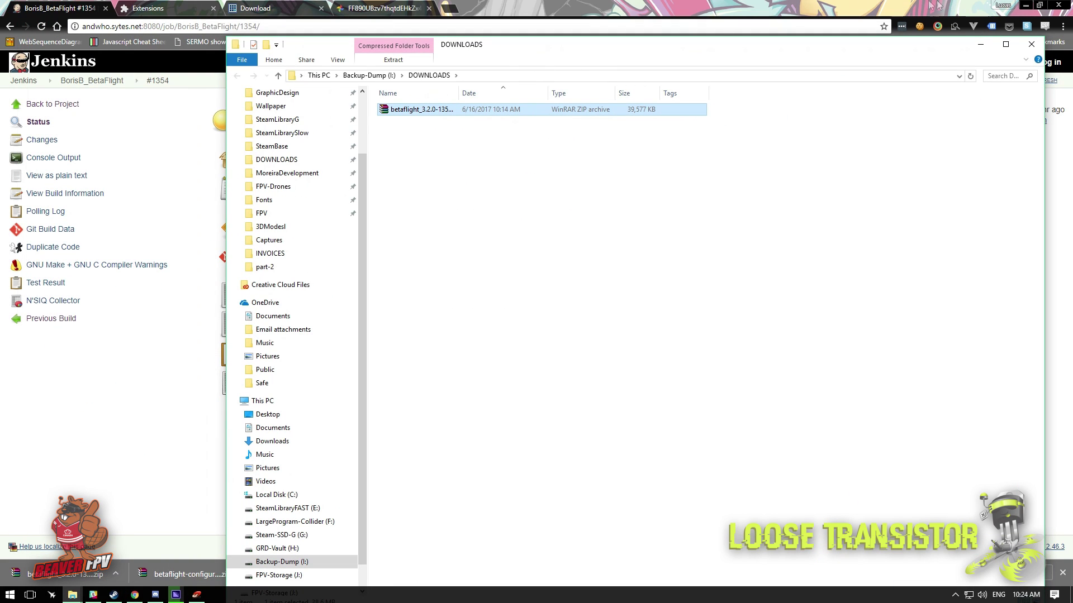
click(1025, 5)
click(1035, 10)
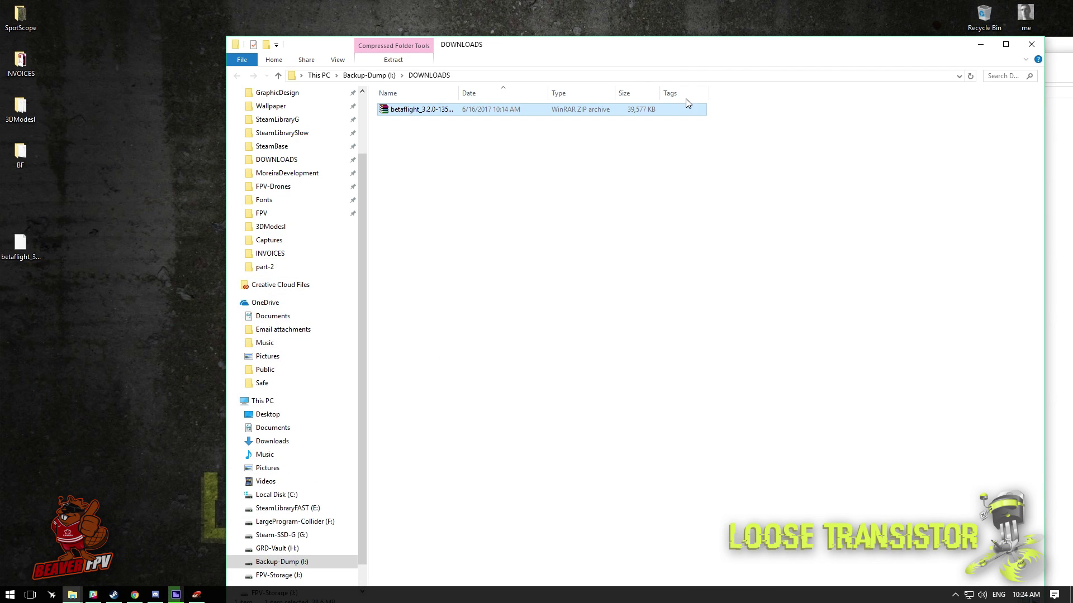
- Extract betaflight_3.2.0_OMNIBUSF7.hex from the downloaded betaflight_3.2.0-1354-938a2fb.zip to the desktop and close the archive
double_click(423, 111)
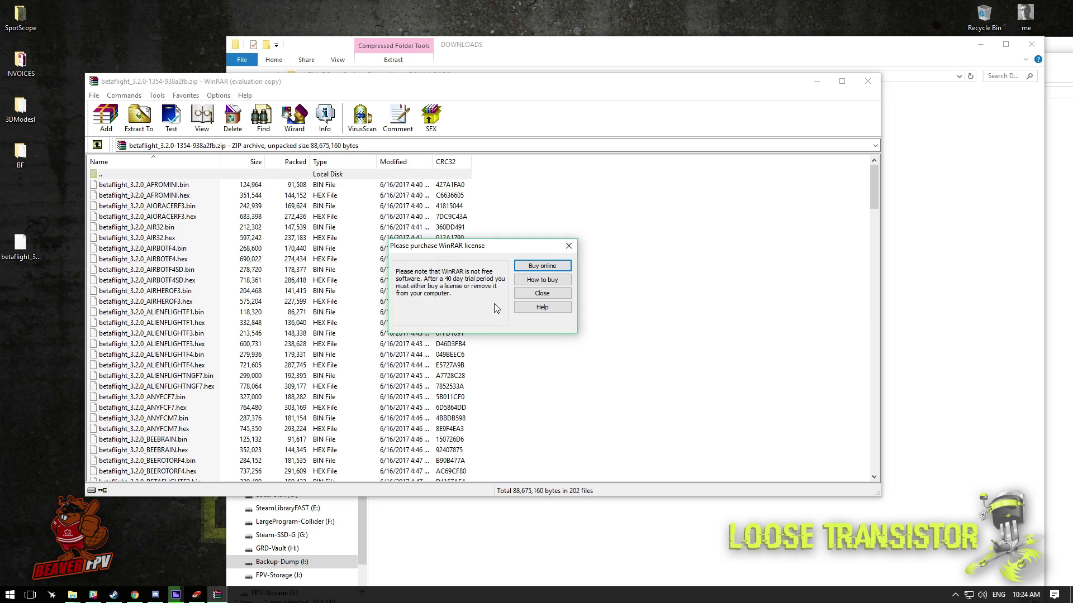
click(542, 293)
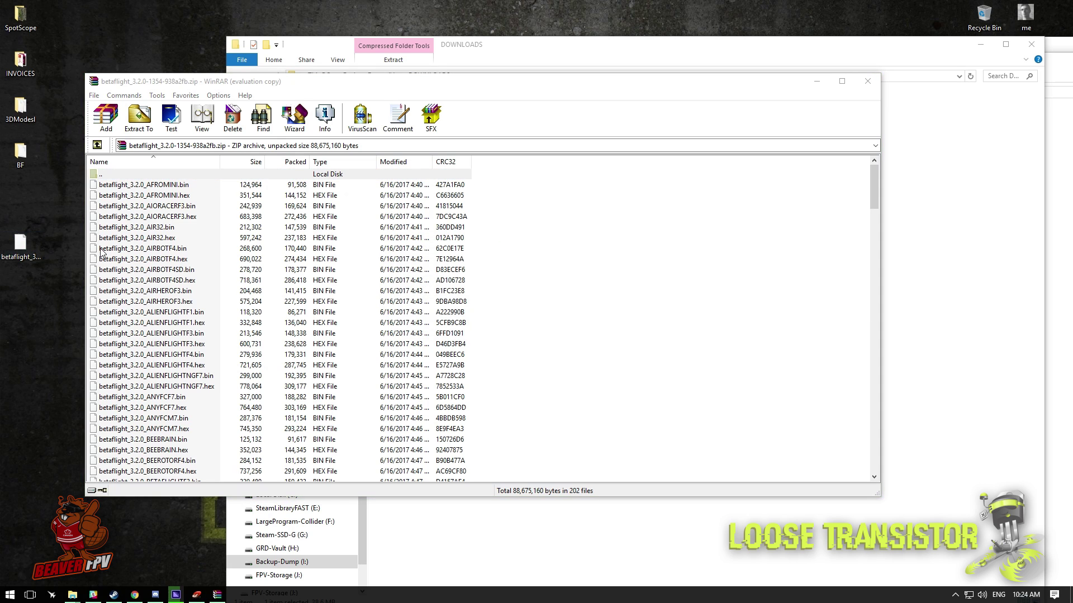
scroll(205, 340, down, 6)
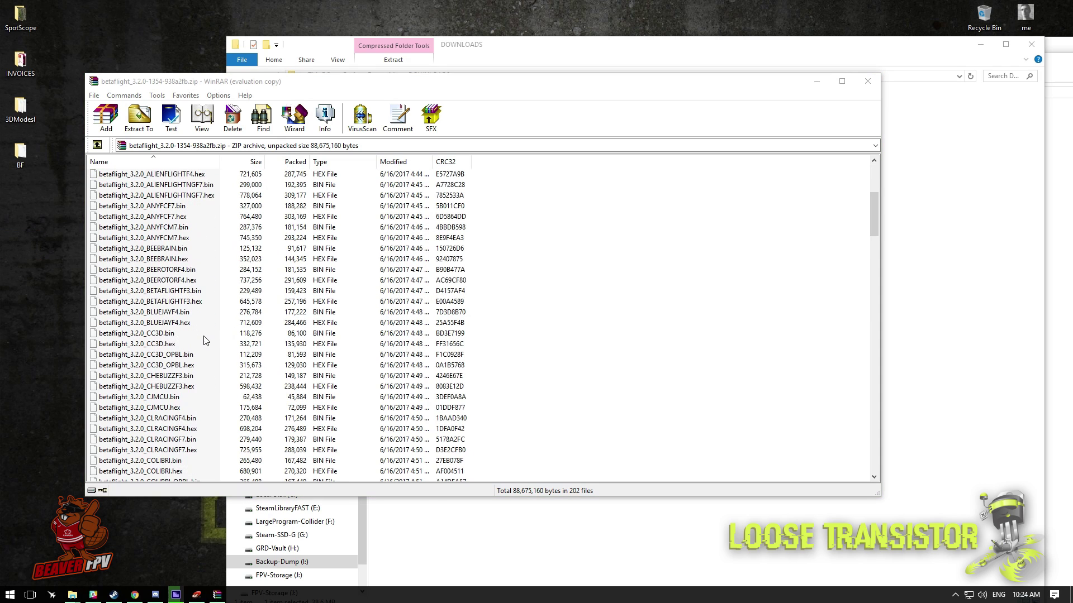
scroll(206, 342, down, 11)
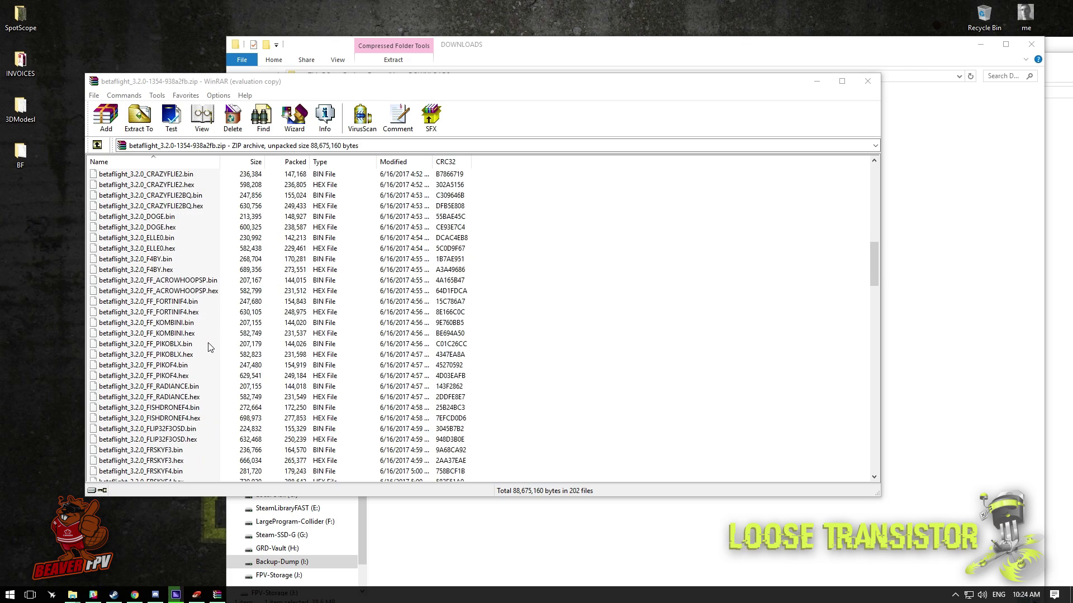
scroll(210, 347, down, 18)
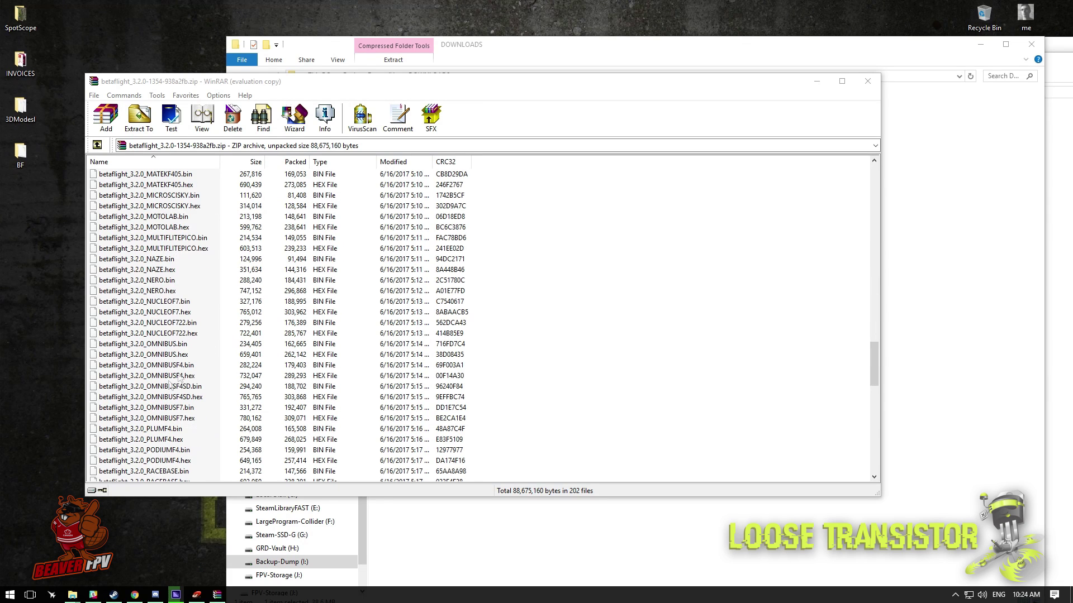
click(174, 420)
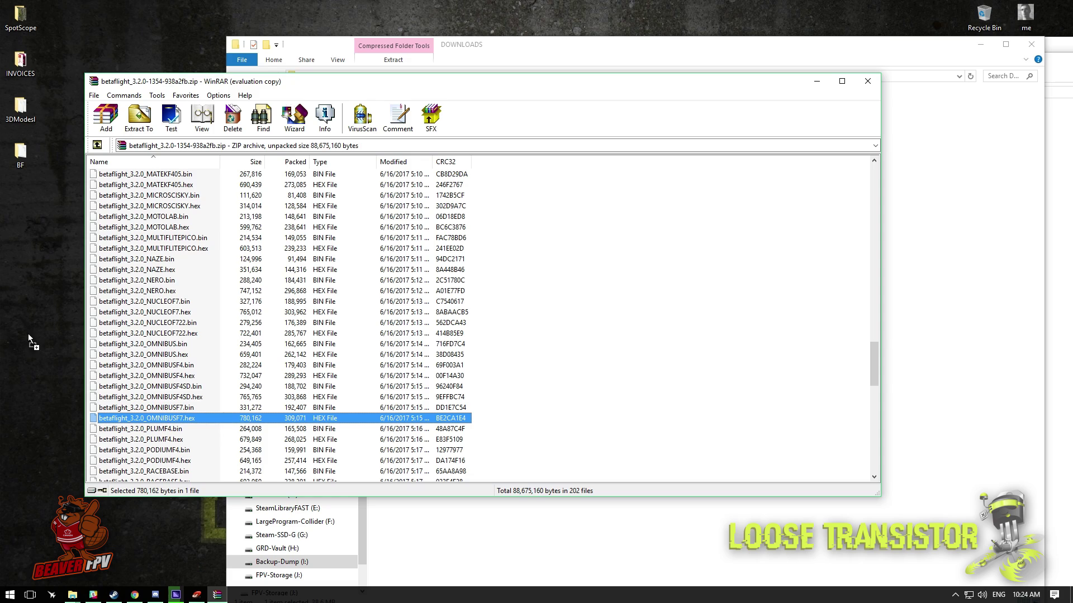
drag(41, 215, 41, 214)
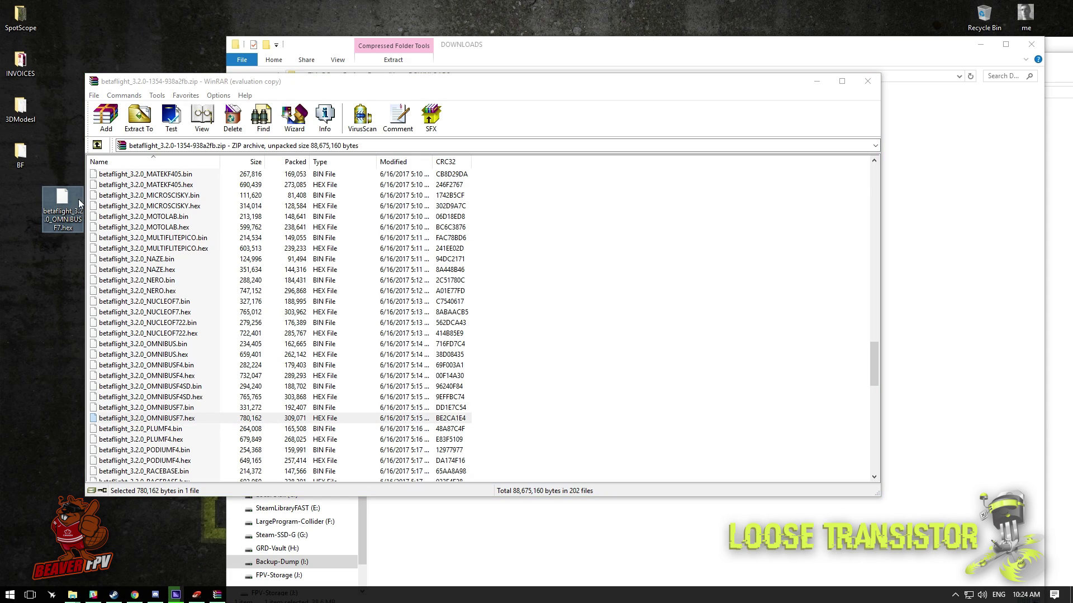
click(867, 82)
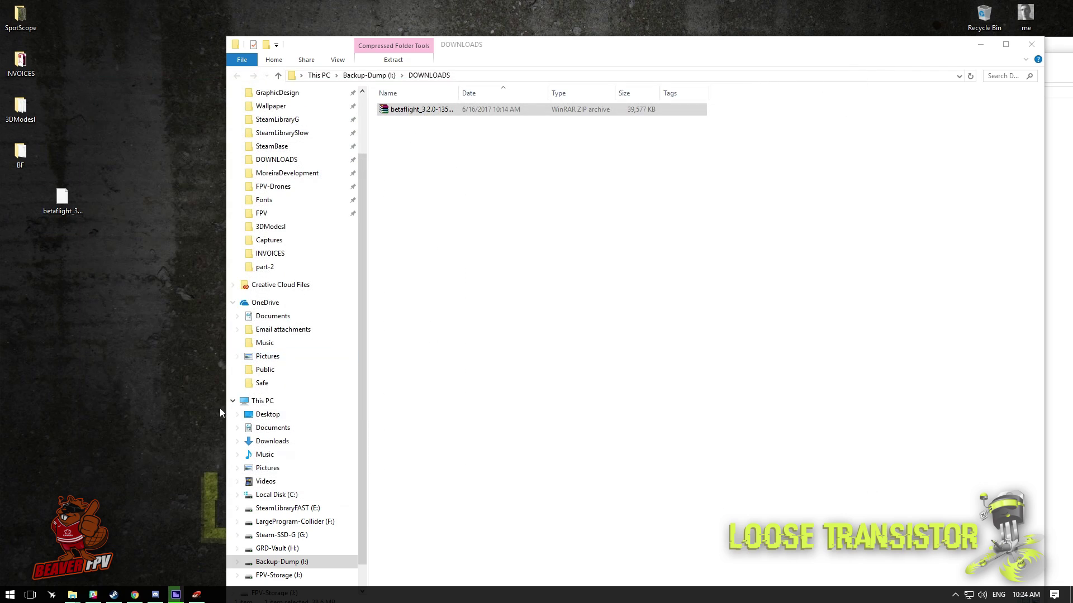
- Search Windows for Betaflight - Configurator, launch it maximized and open the Firmware Flasher
key(super)
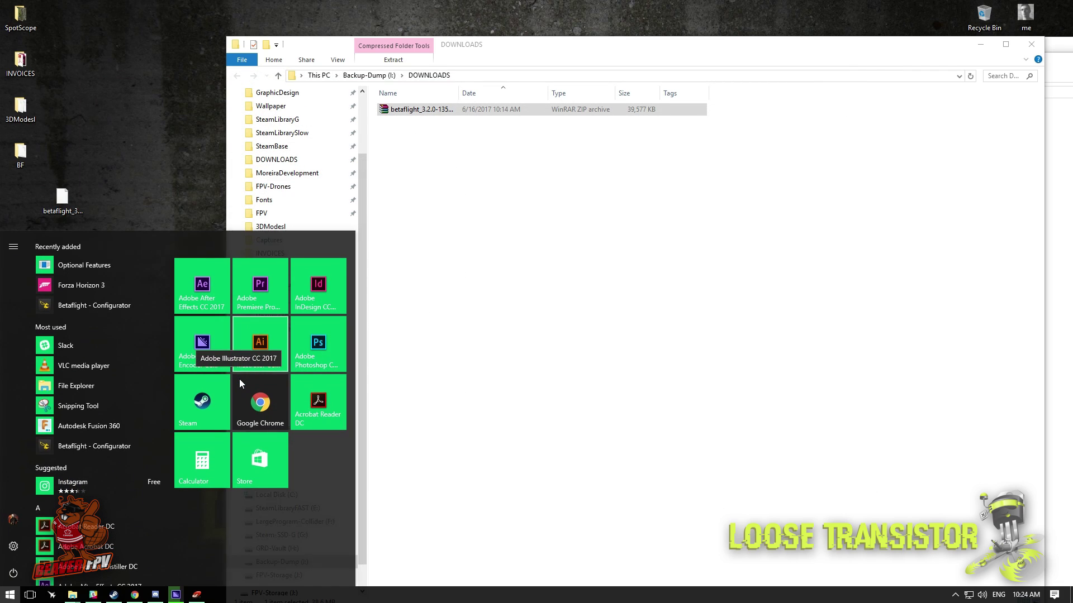
text(betaflight)
key(Return)
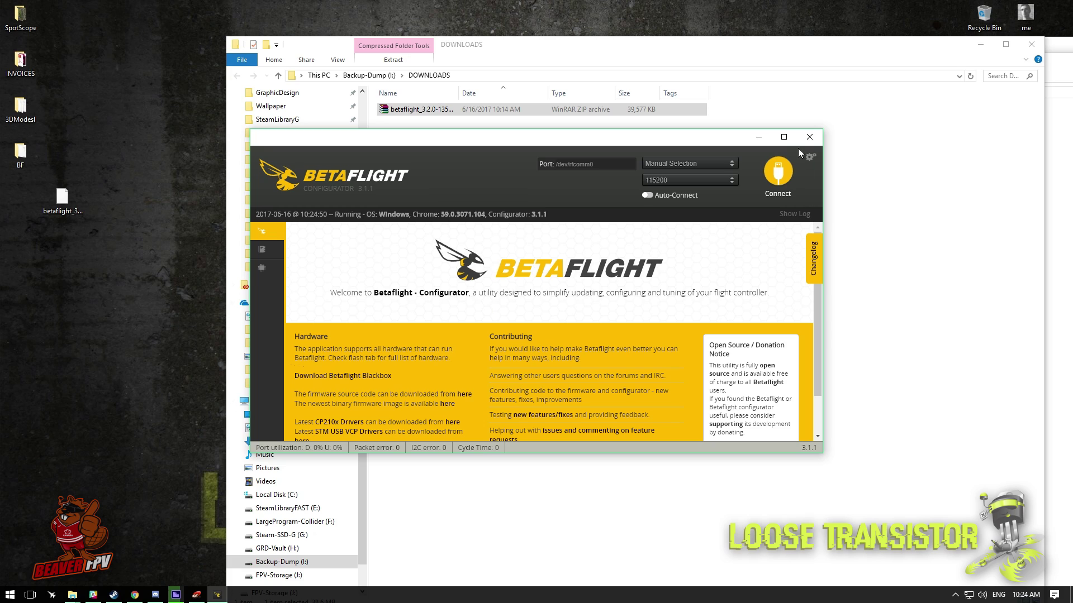
click(784, 137)
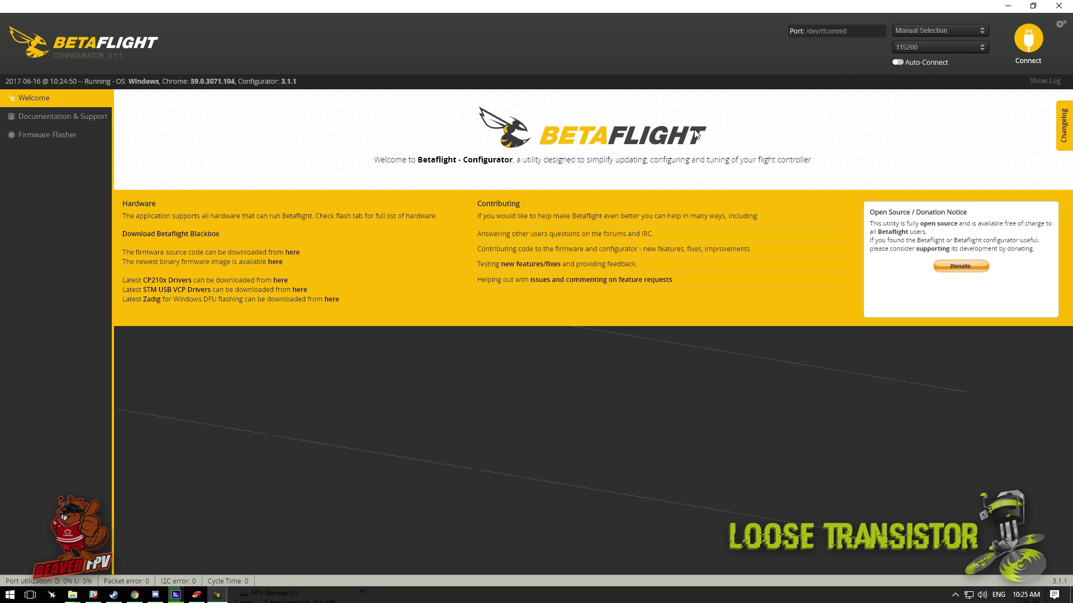
click(52, 142)
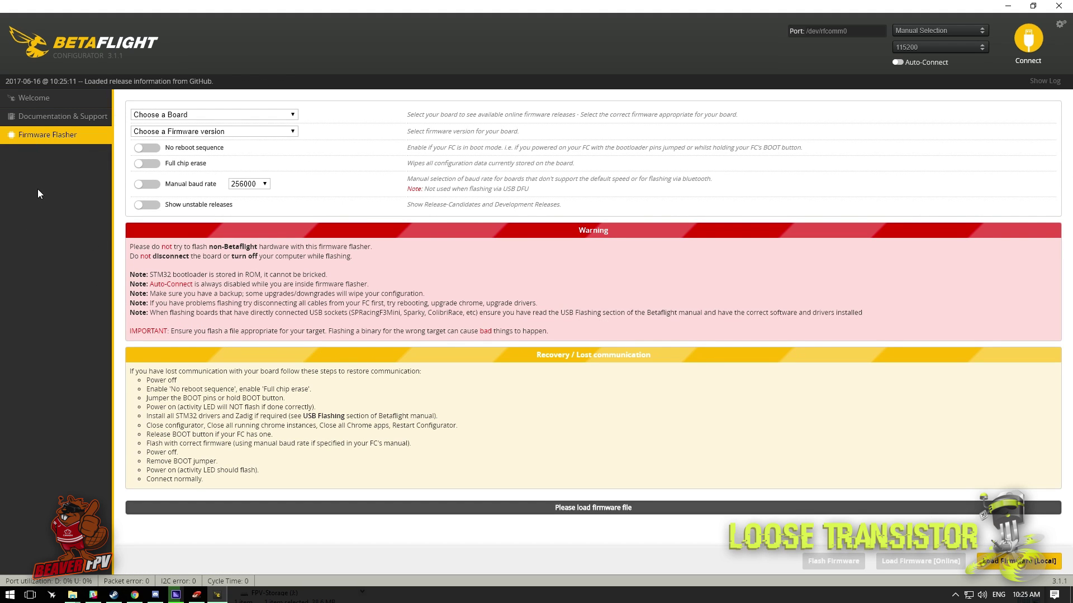
- Look through the flasher's board list for the Omnibus targets without choosing a board
click(196, 116)
scroll(185, 170, down, 8)
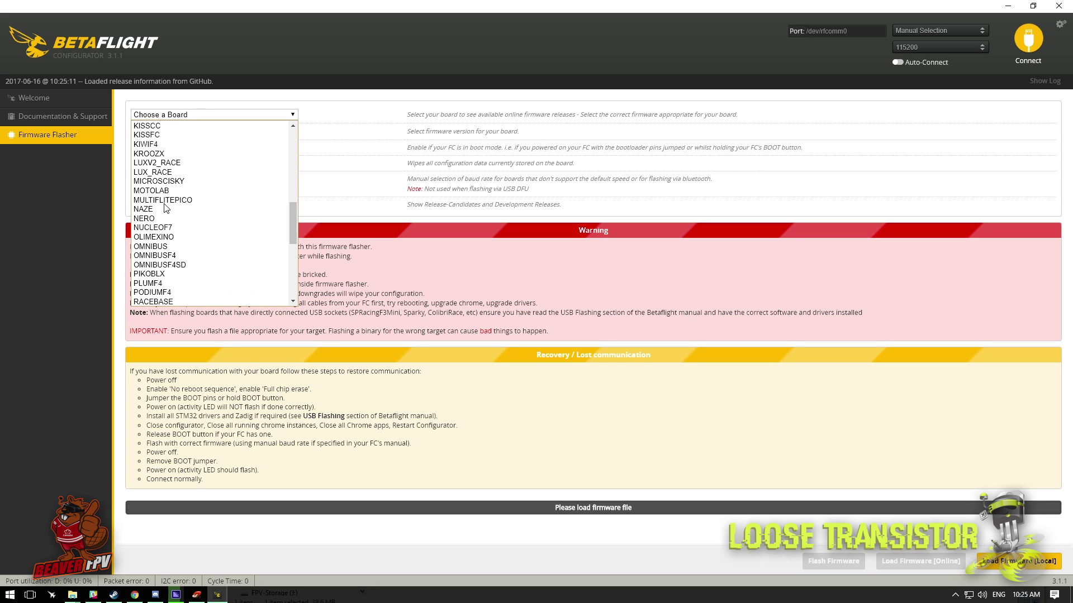
click(262, 109)
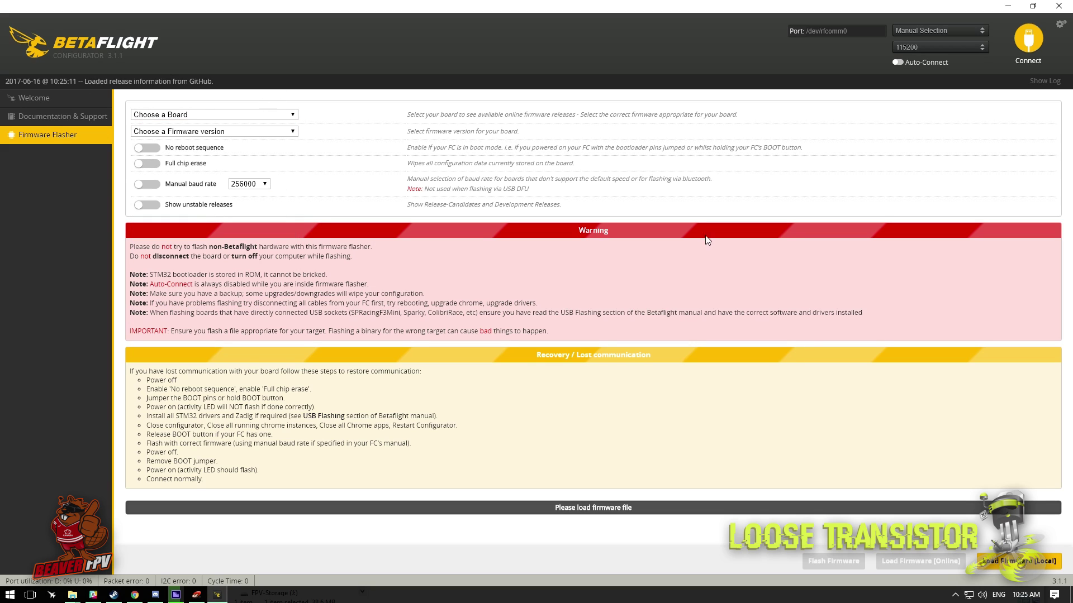
- Load the Betaflight 3.2.0 OMNIBUSF7 HEX file from the Desktop as local firmware and toggle Full chip erase
click(1020, 570)
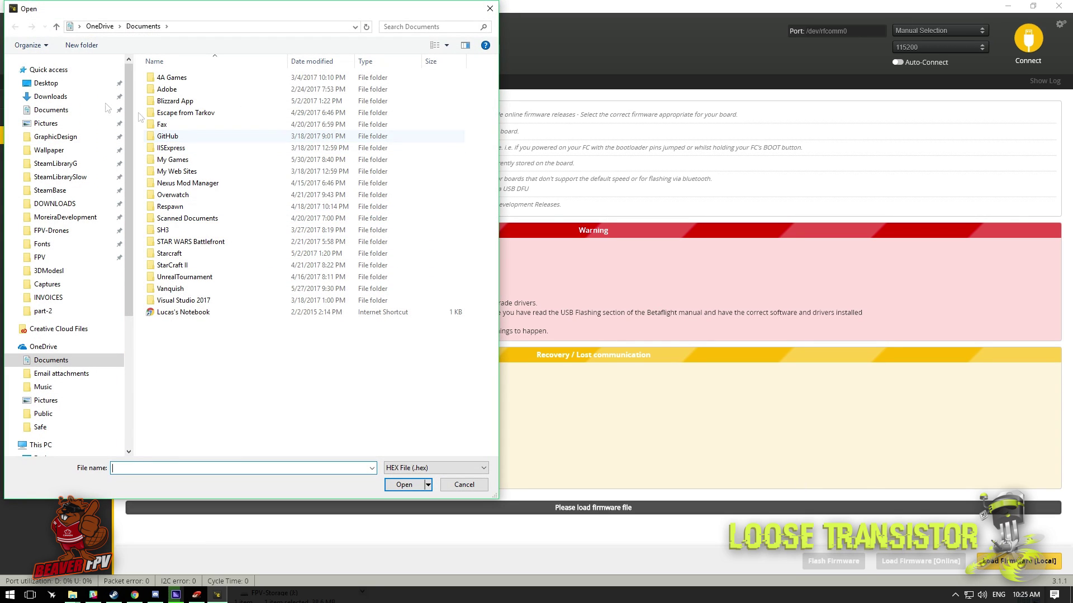
click(52, 85)
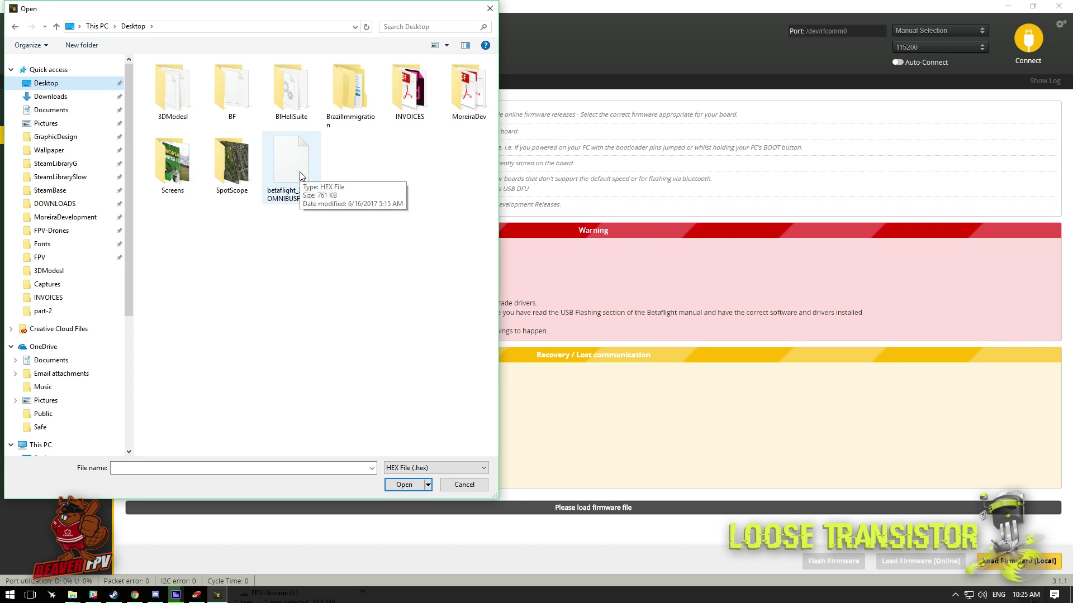
click(300, 172)
double_click(300, 172)
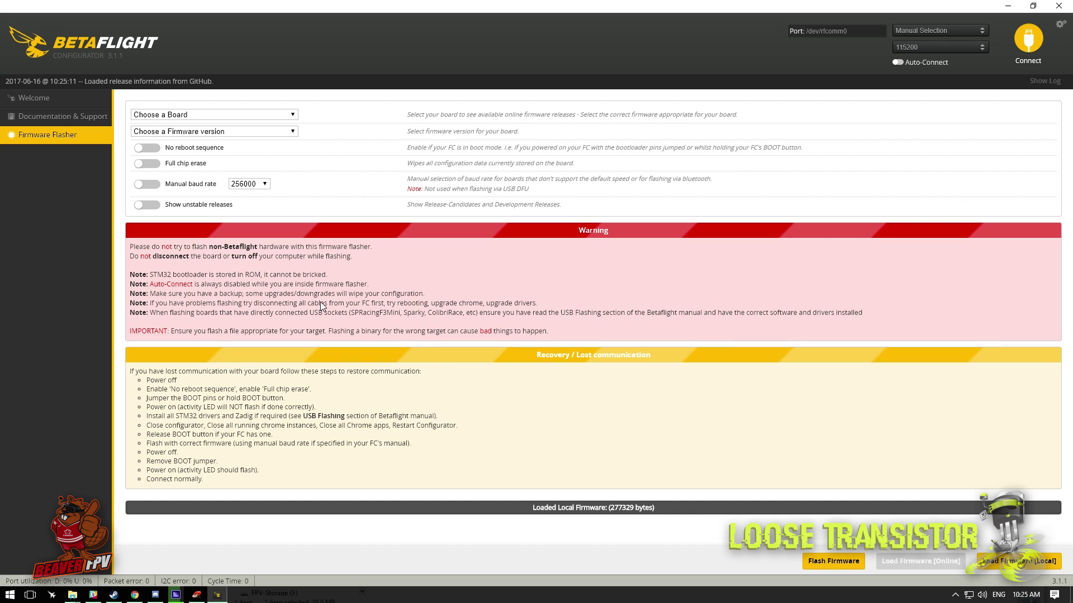
click(152, 168)
- Restart Betaflight - Configurator and connect to the flight controller on COM12 at 115200 baud
click(1058, 5)
key(super)
text(betaflight)
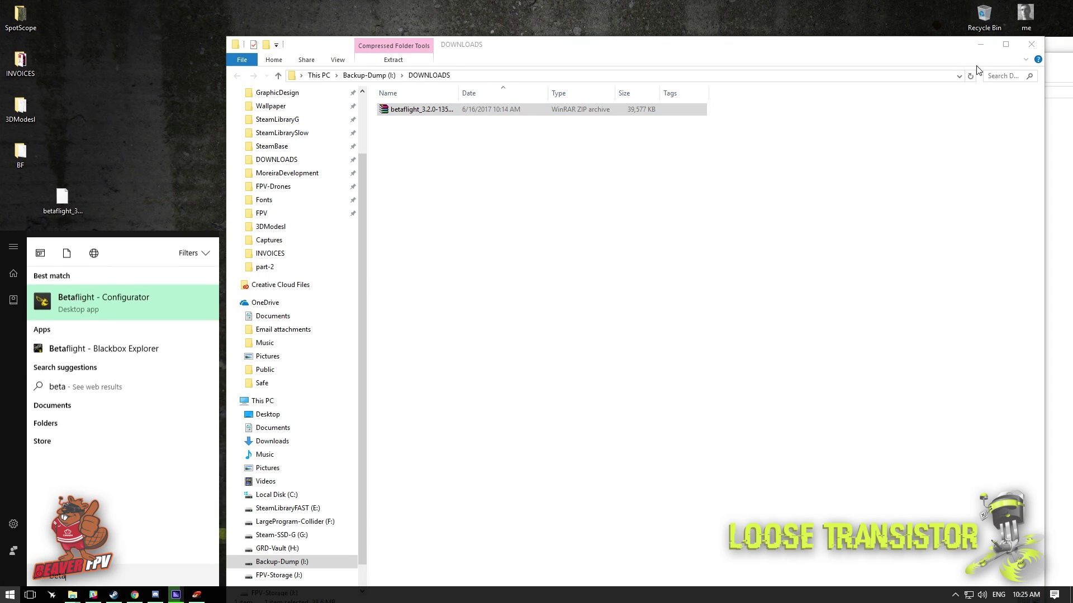
key(Return)
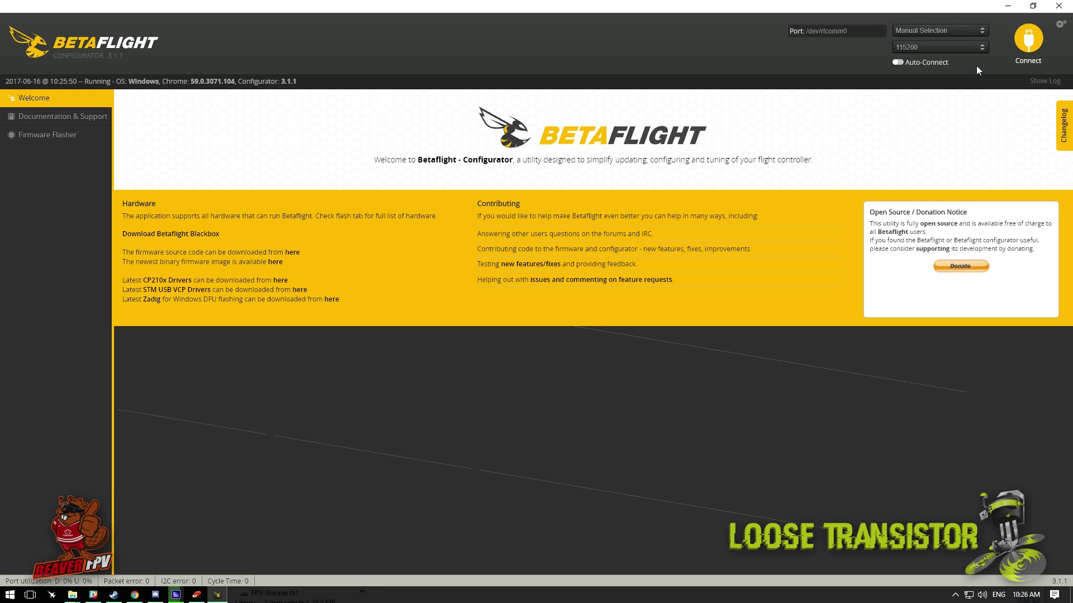
click(1028, 40)
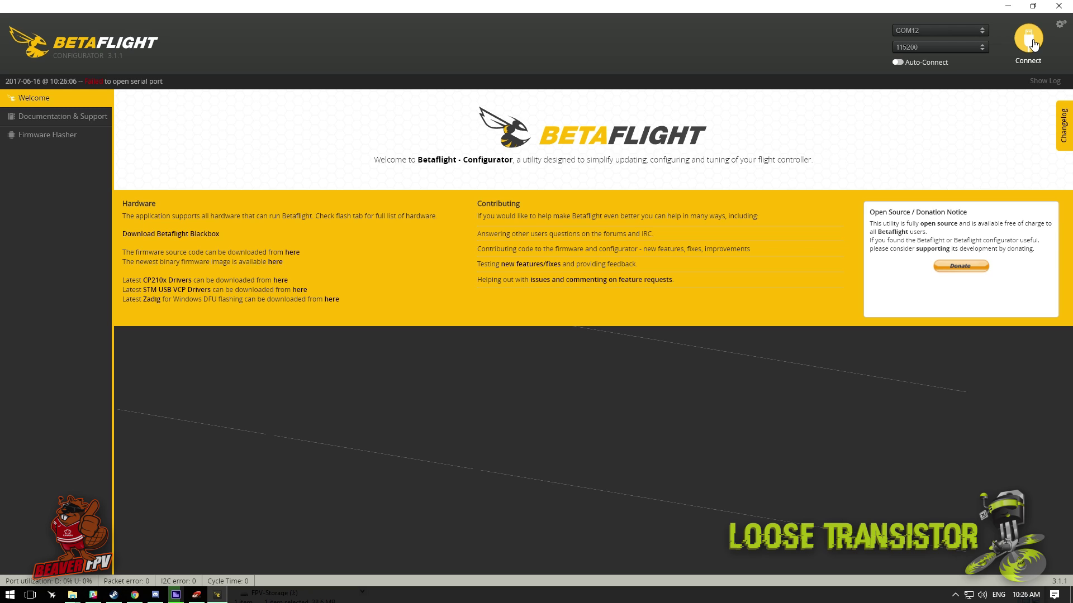
click(1032, 43)
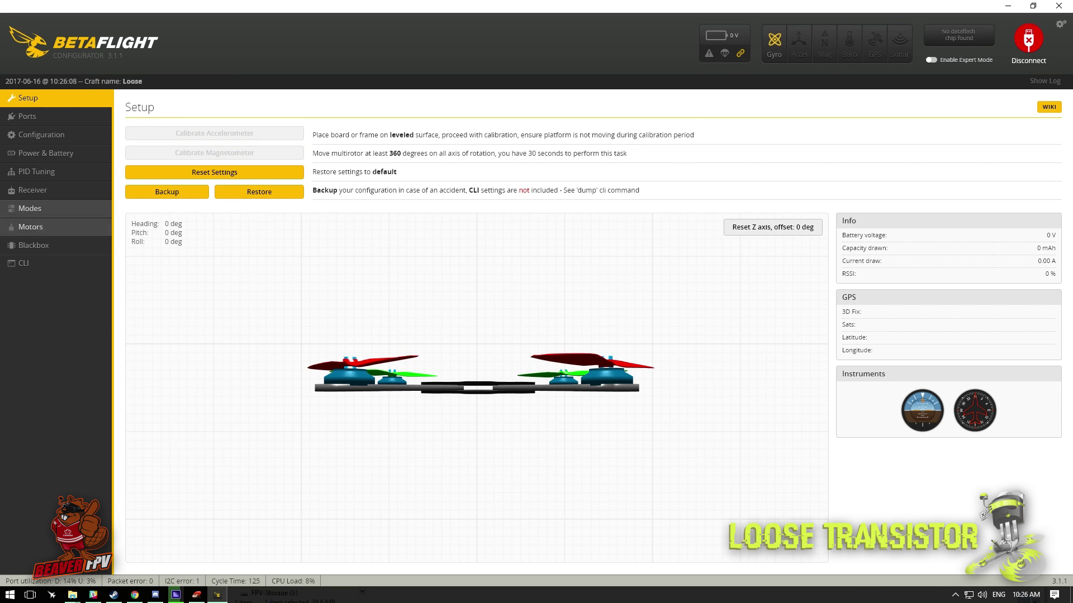
- Review the Ports and Setup pages and the battery, voltage and amperage sections under Power & Battery
click(54, 116)
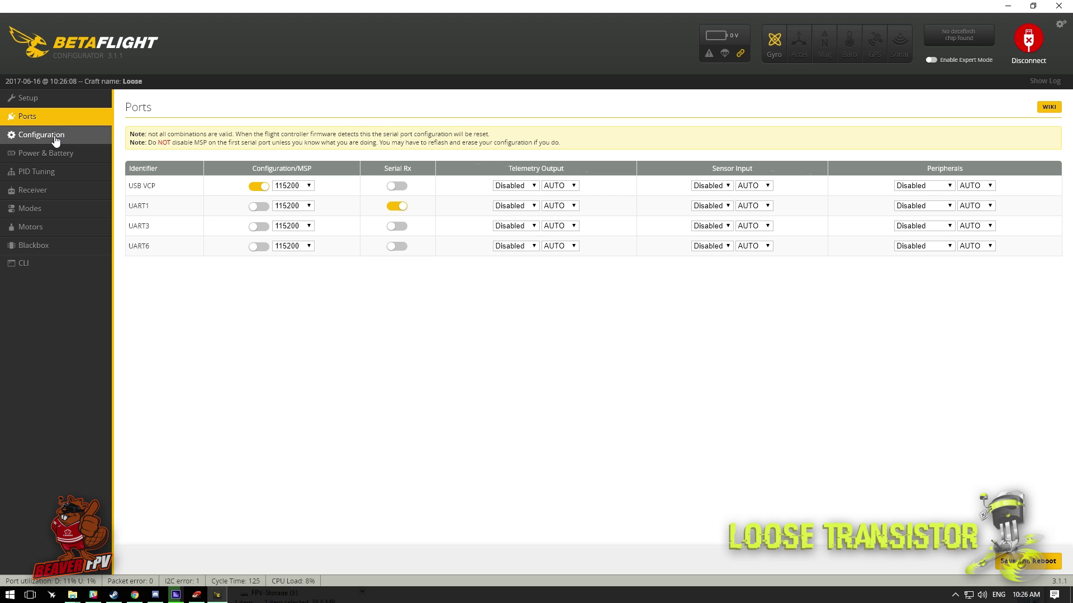
click(53, 99)
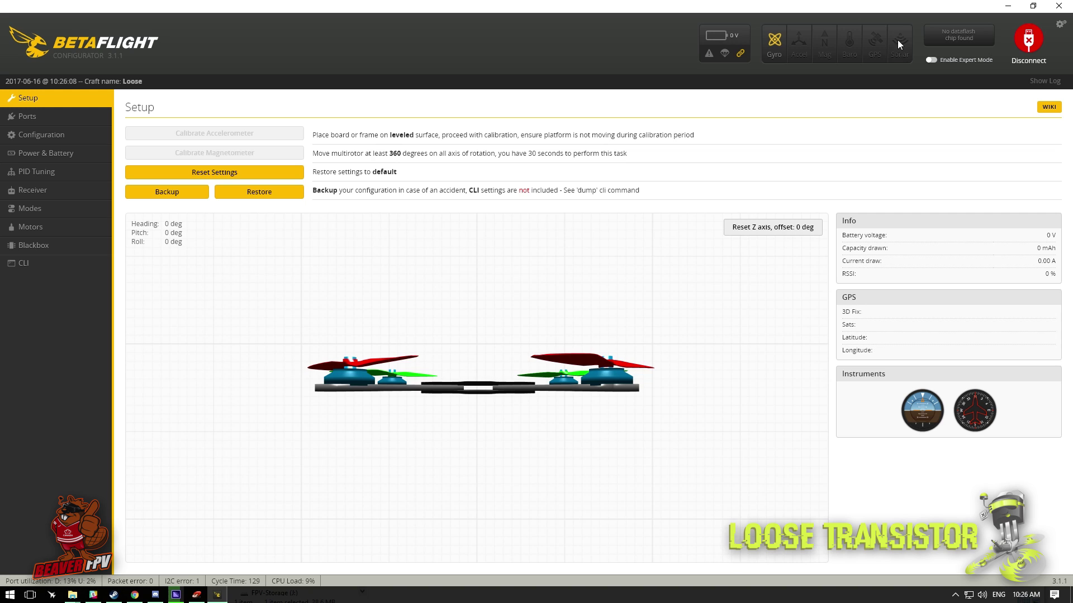
click(56, 156)
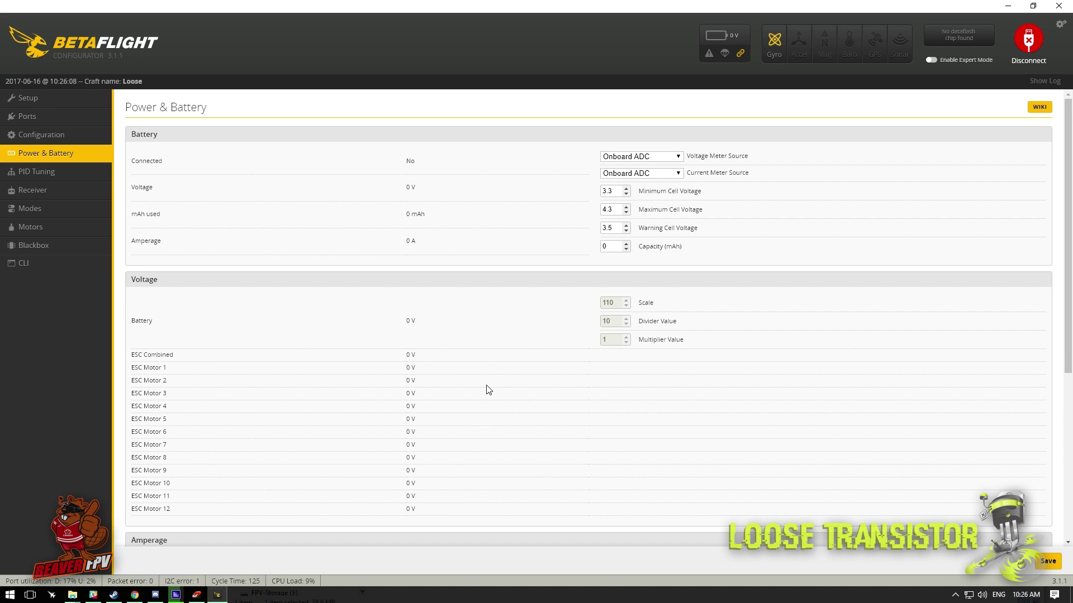
scroll(488, 388, down, 4)
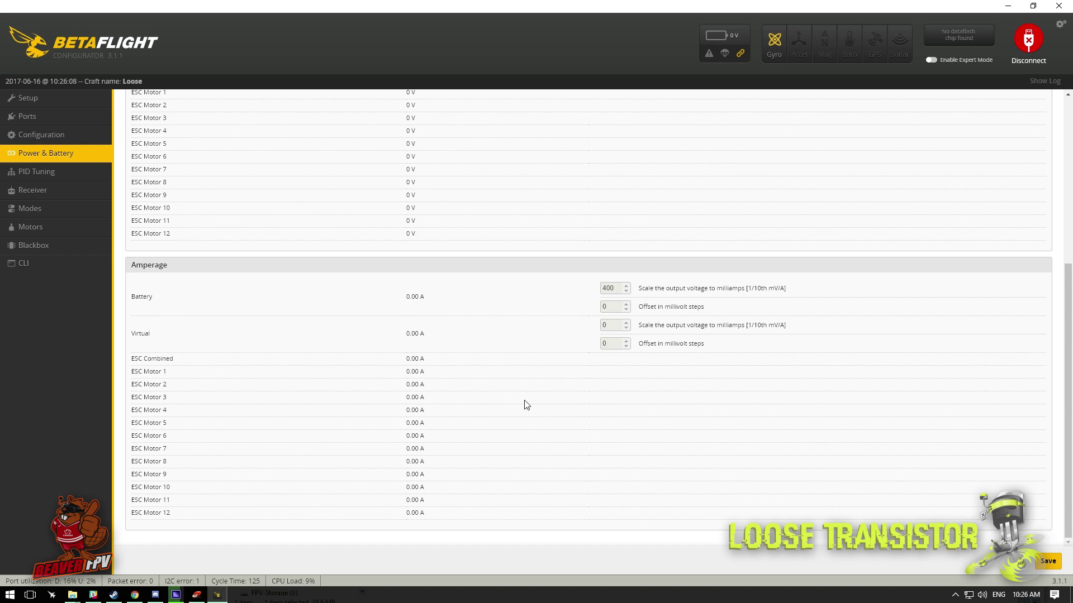
scroll(392, 444, up, 5)
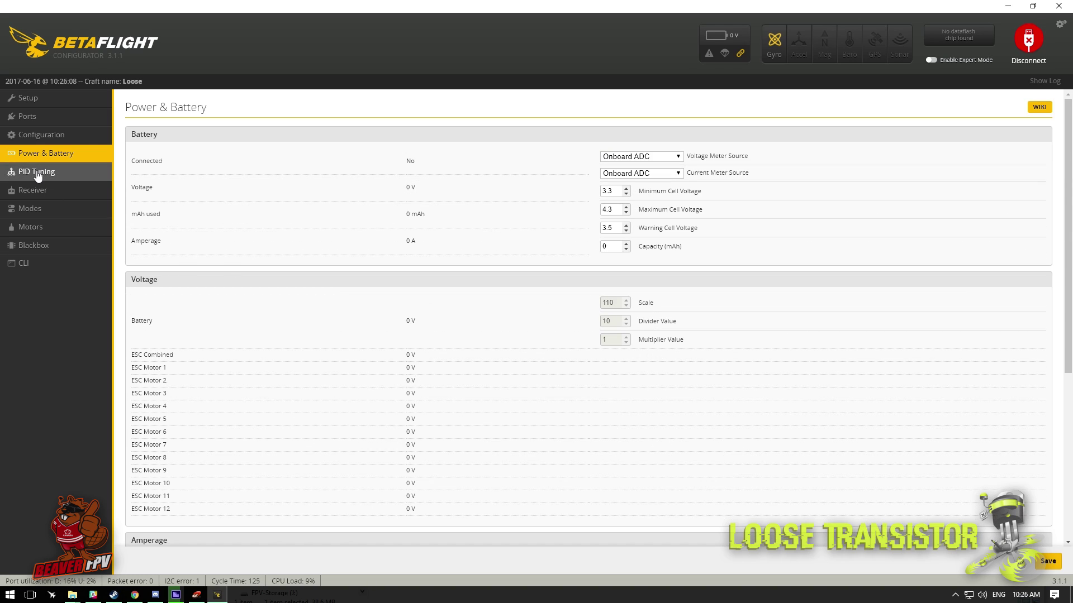
- Enable Expert Mode and review the Failsafe and PID Tuning settings
click(933, 60)
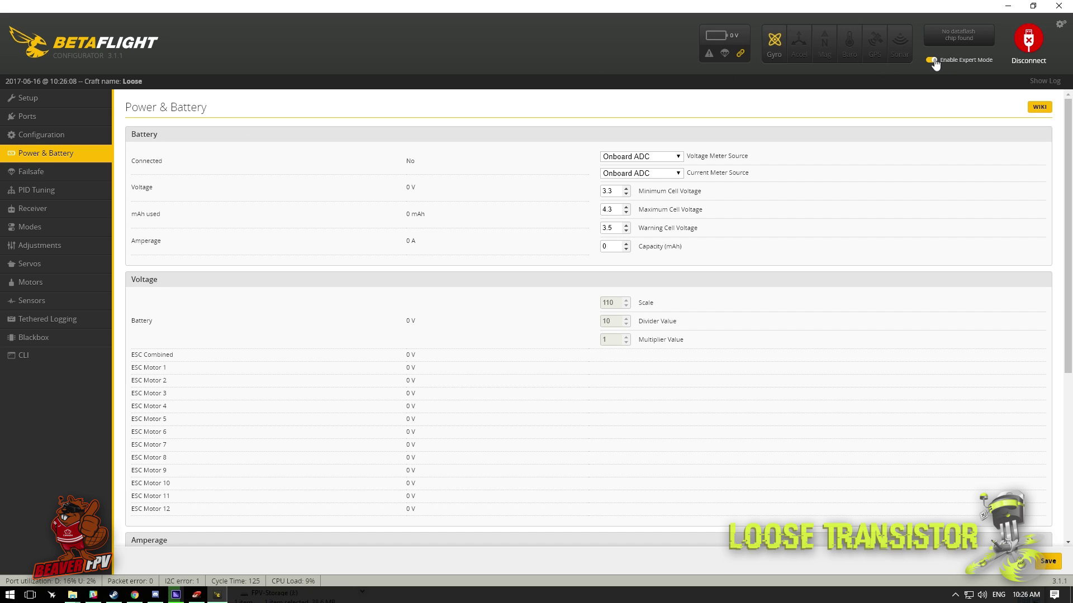
click(66, 176)
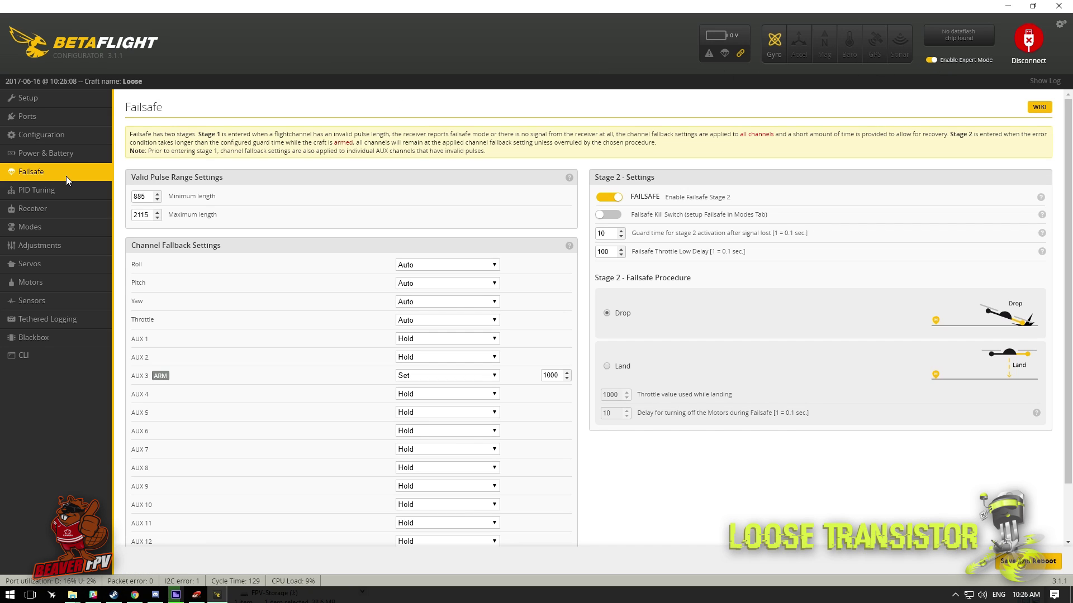
click(38, 192)
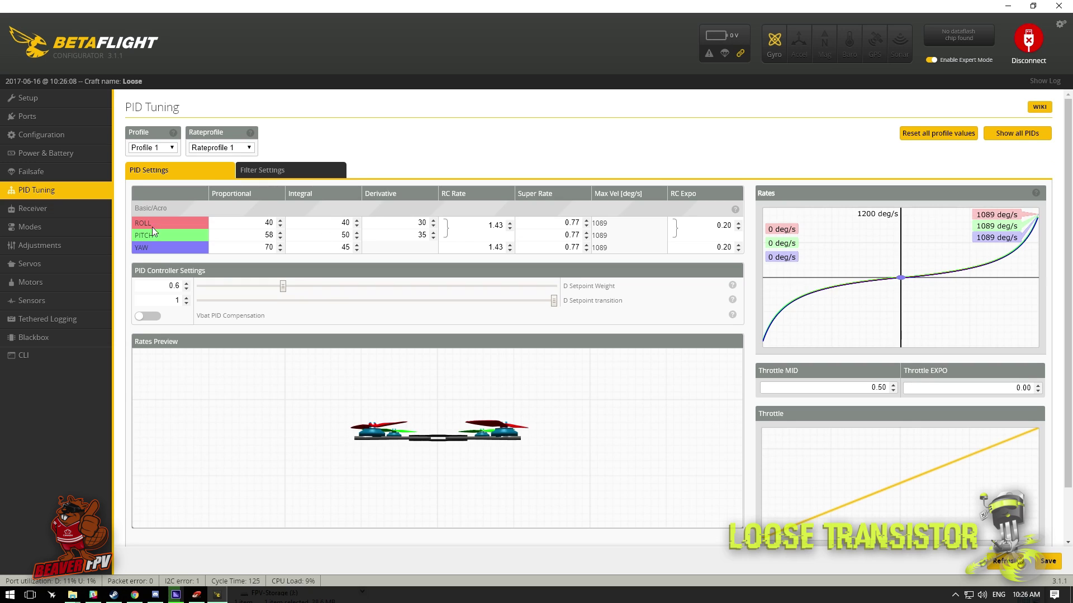
scroll(414, 247, down, 1)
scroll(411, 253, up, 1)
scroll(411, 253, up, 1)
- Go through the Receiver, Modes, Adjustments, Servos, Motors, Sensors and Tethered Logging pages to examine their options
click(31, 209)
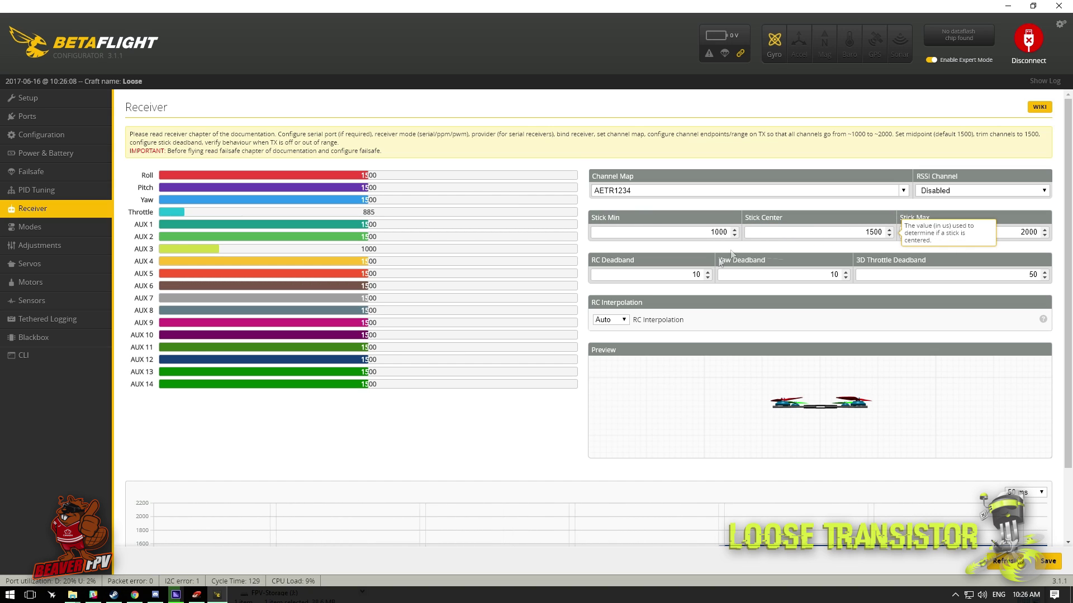
click(31, 228)
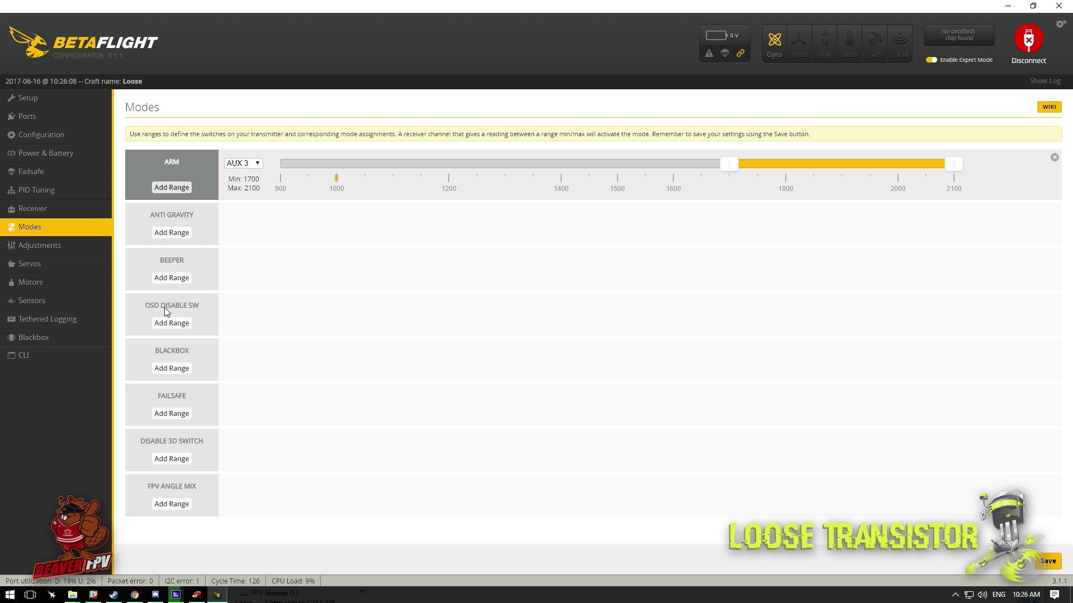
click(49, 245)
click(49, 264)
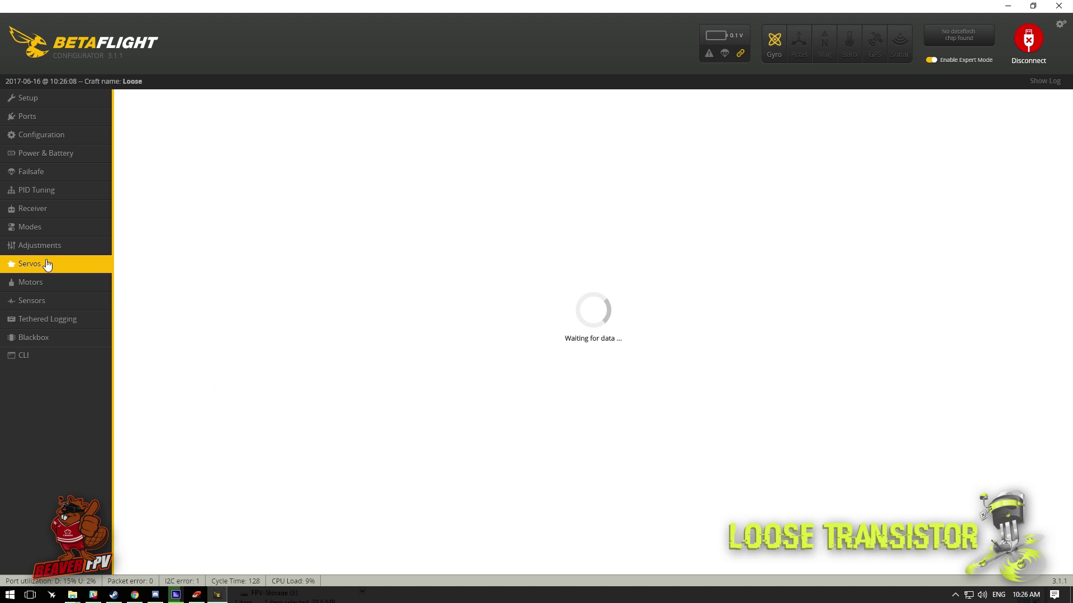
click(54, 285)
click(48, 302)
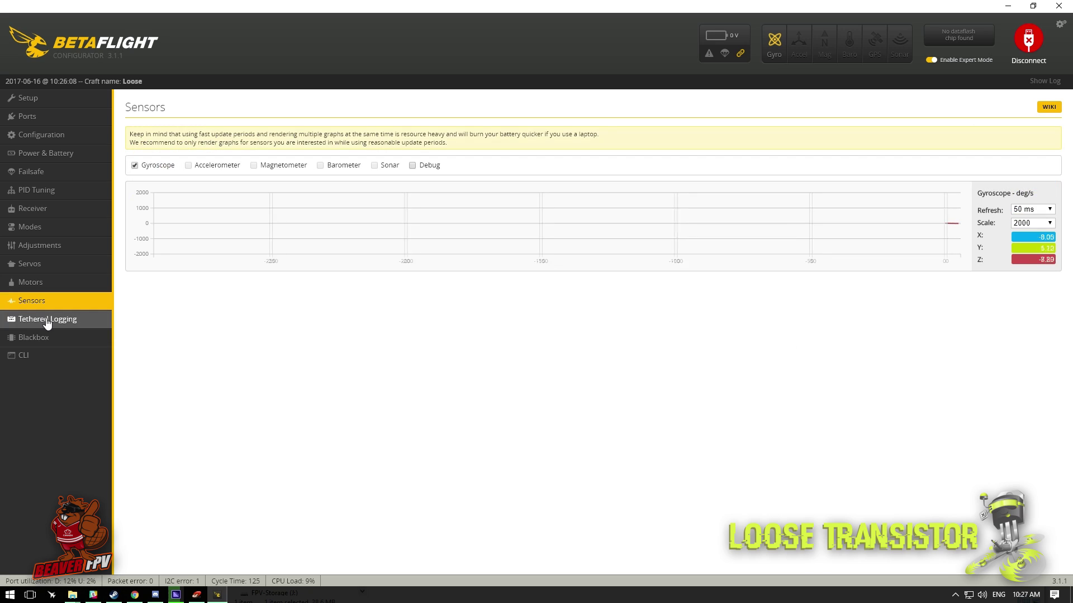
click(48, 319)
- Review the Configuration page's ESC/Motor protocol options, system configuration, receiver settings and other features
click(38, 98)
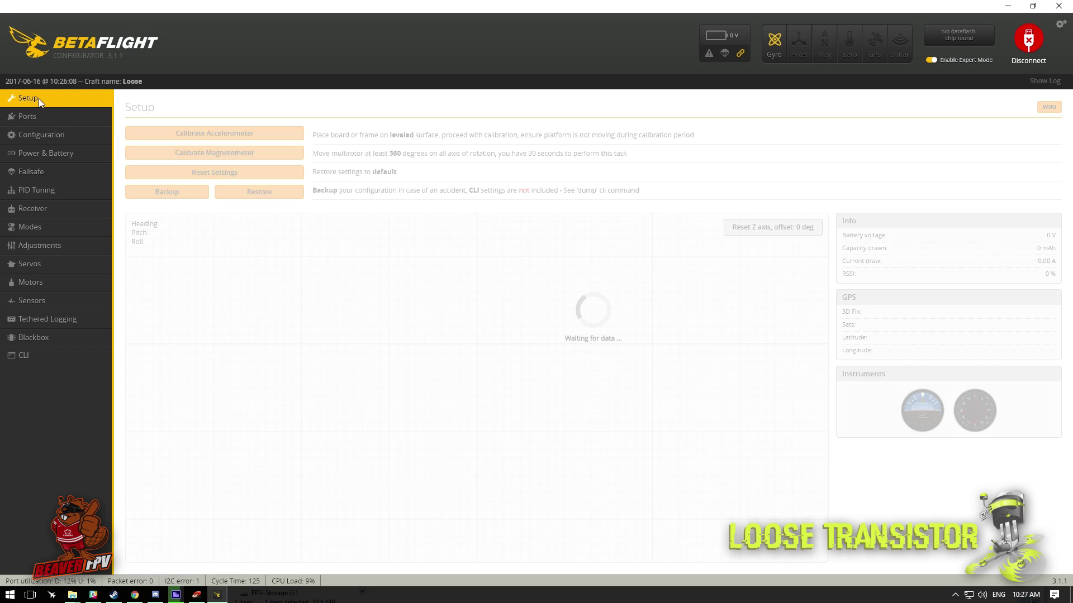
click(52, 135)
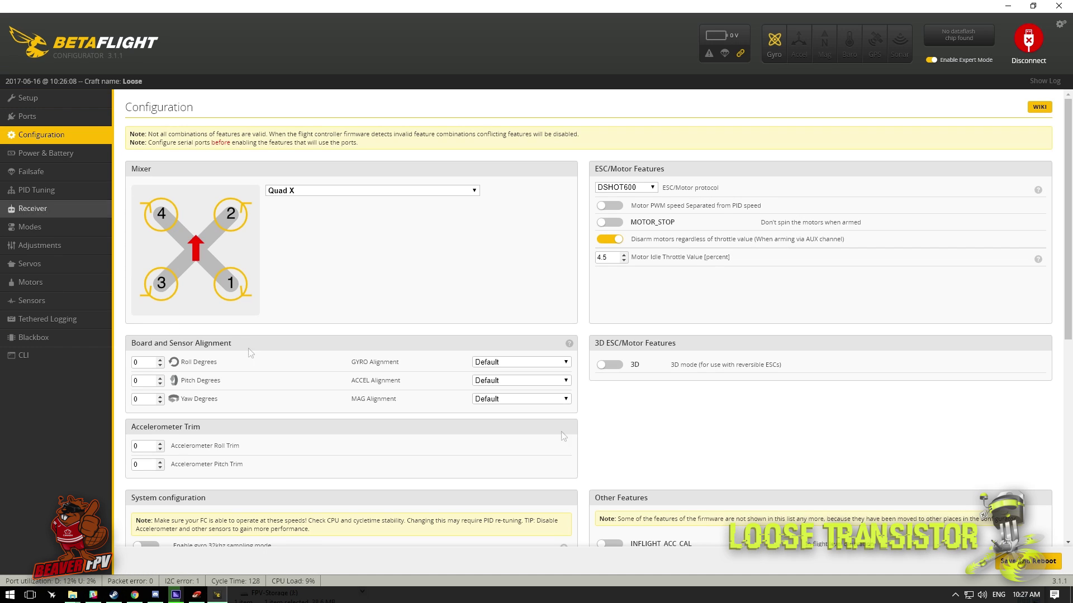
click(652, 187)
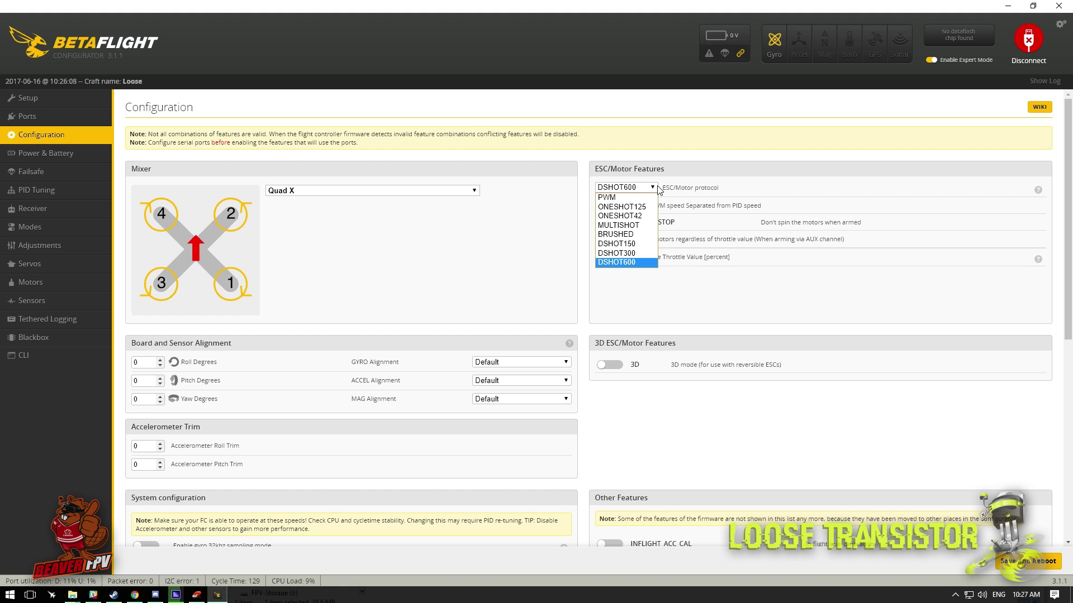
click(708, 153)
scroll(650, 395, down, 6)
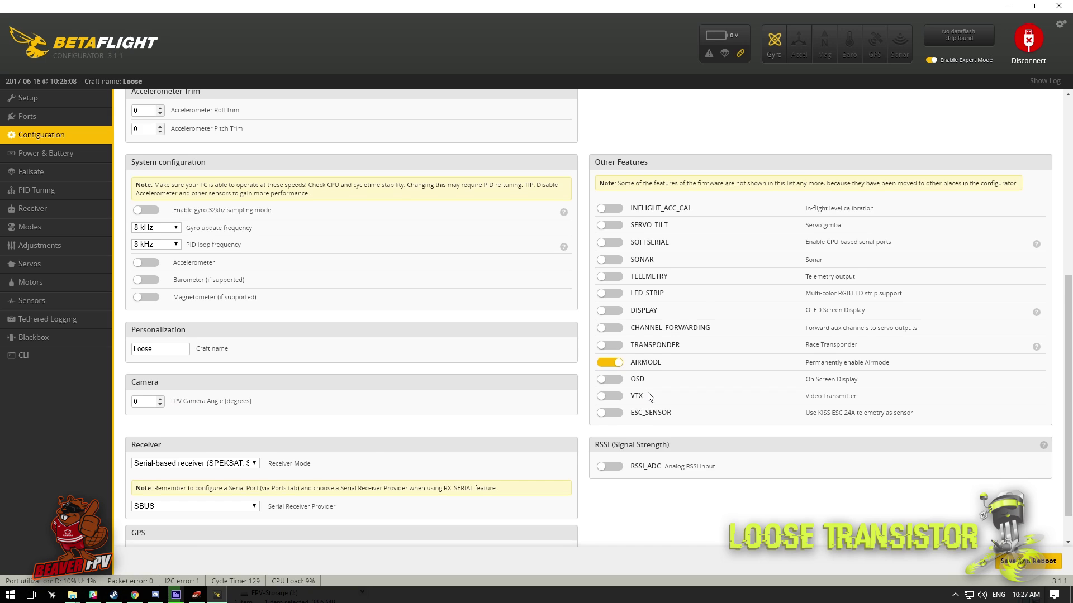
scroll(648, 394, down, 1)
scroll(673, 374, up, 6)
scroll(675, 371, up, 1)
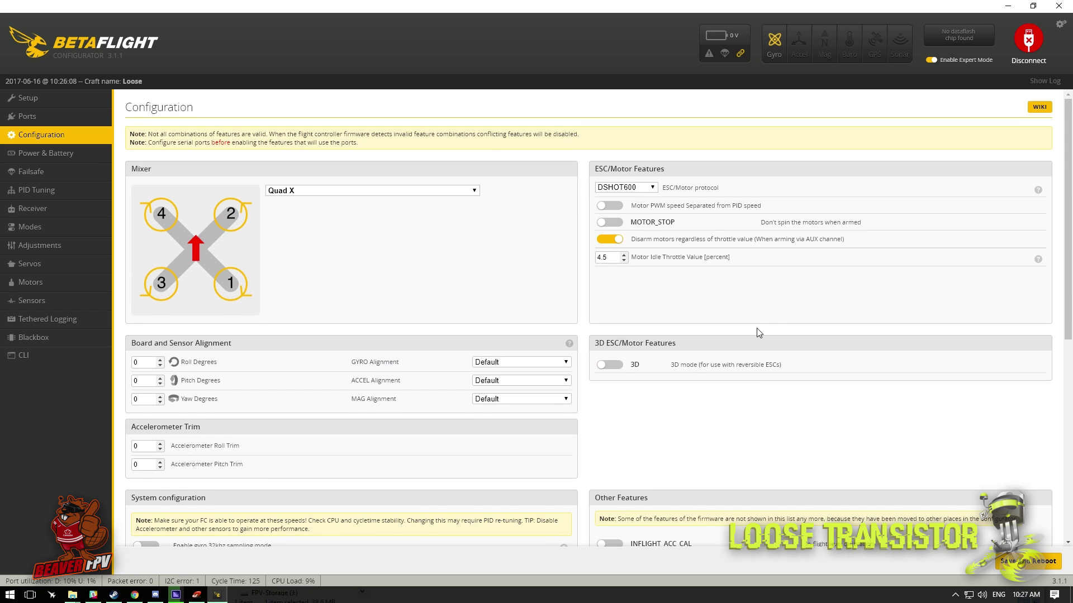
- Disconnect the flight controller, exit the configurator and close the DOWNLOADS folder window
click(1030, 43)
click(1058, 6)
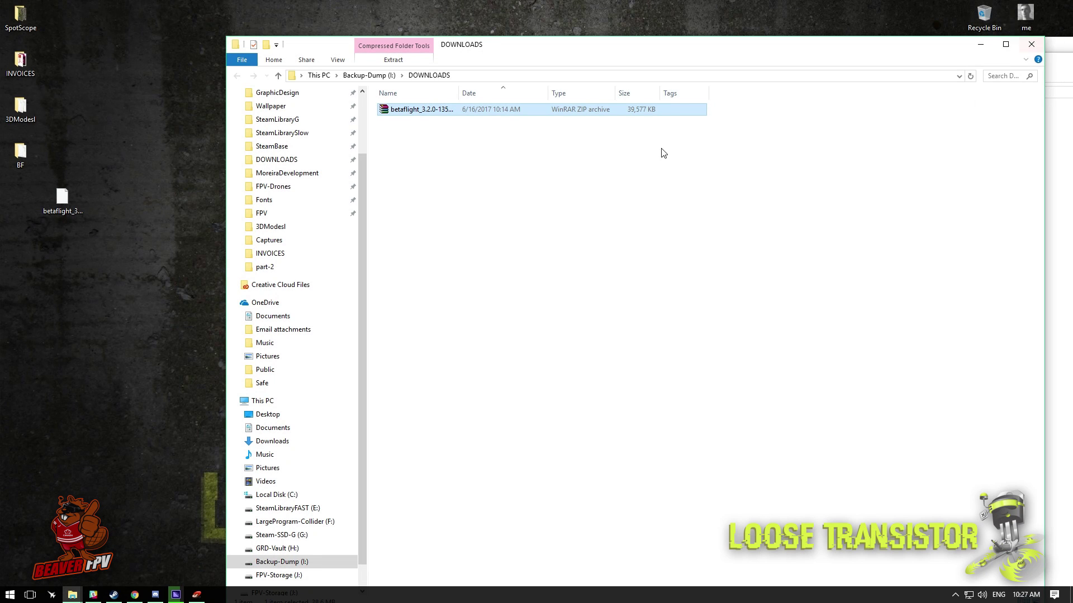
click(1031, 43)
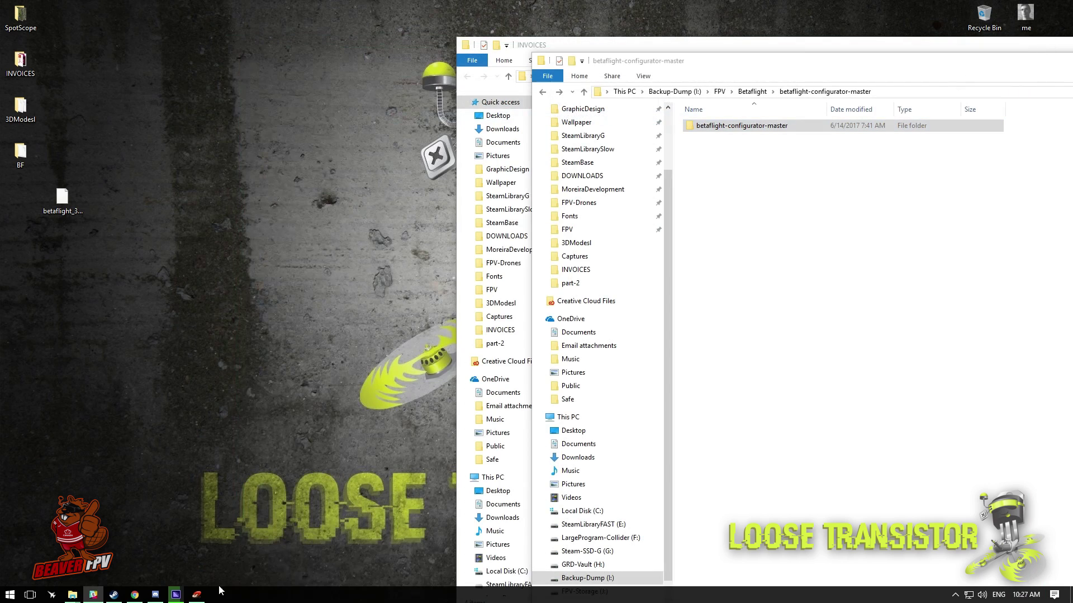
- Switch to Chrome and view the Latest BLHeli Suite download folder linked from the BLHeli_32 download page
click(135, 594)
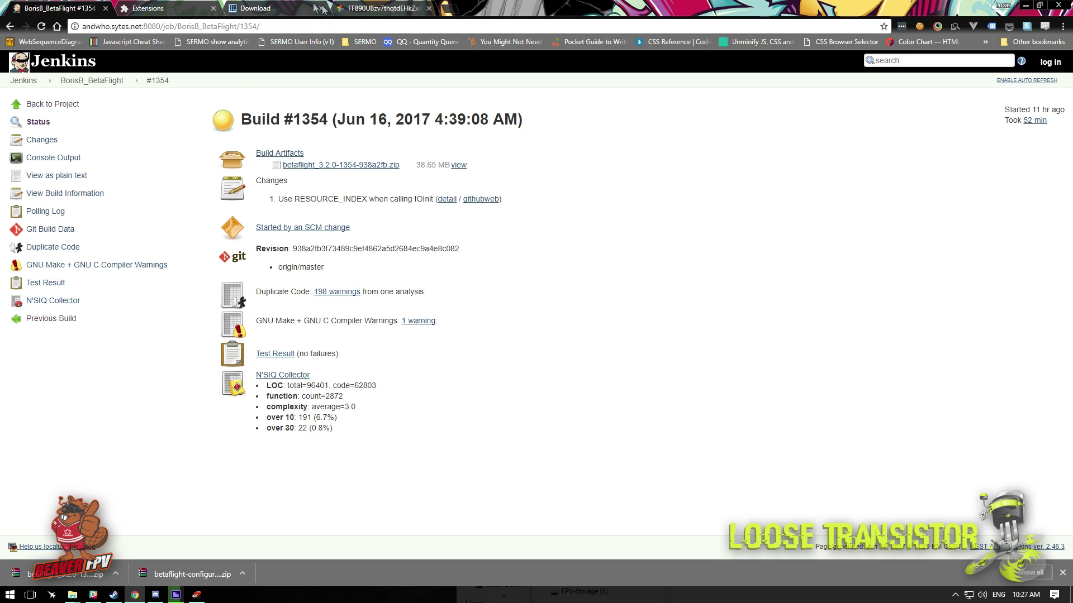
click(268, 8)
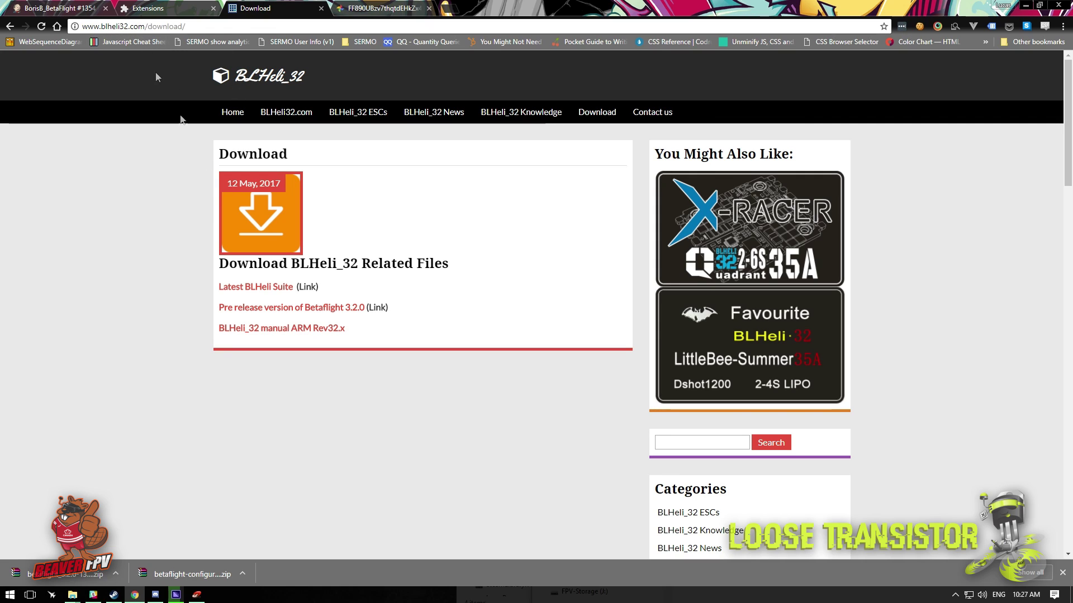
click(249, 295)
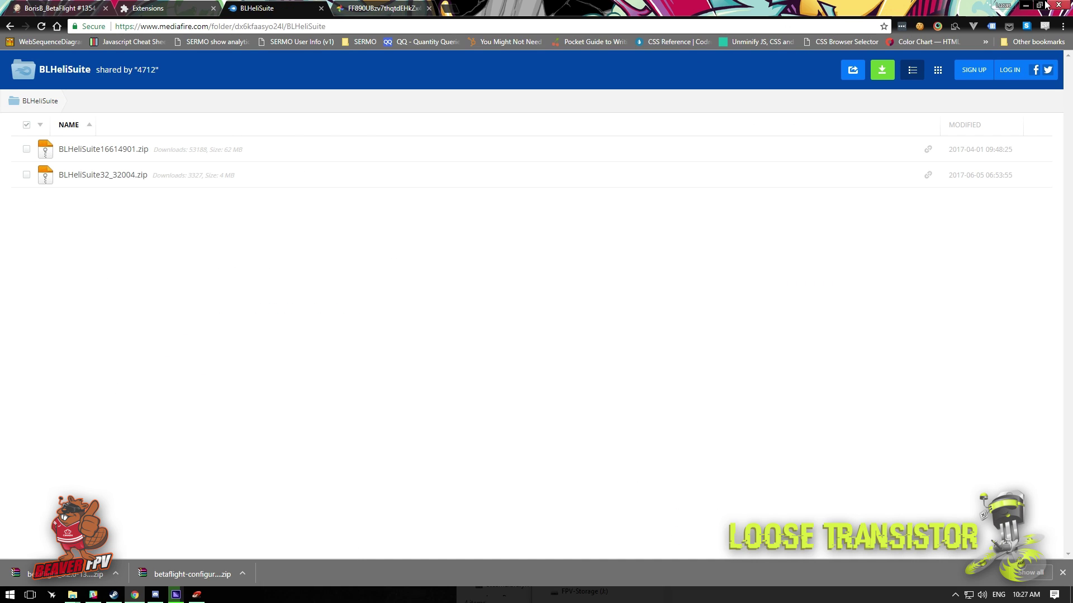
click(1024, 8)
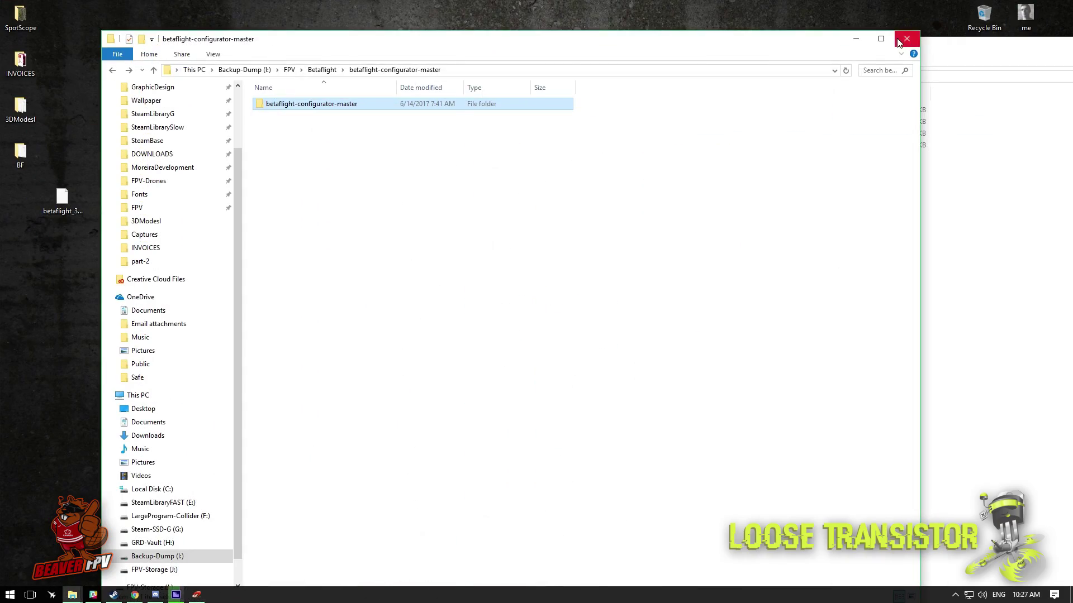
- Close the leftover File Explorer windows and open the BlHeliSuite folder from the desktop
click(906, 38)
click(805, 48)
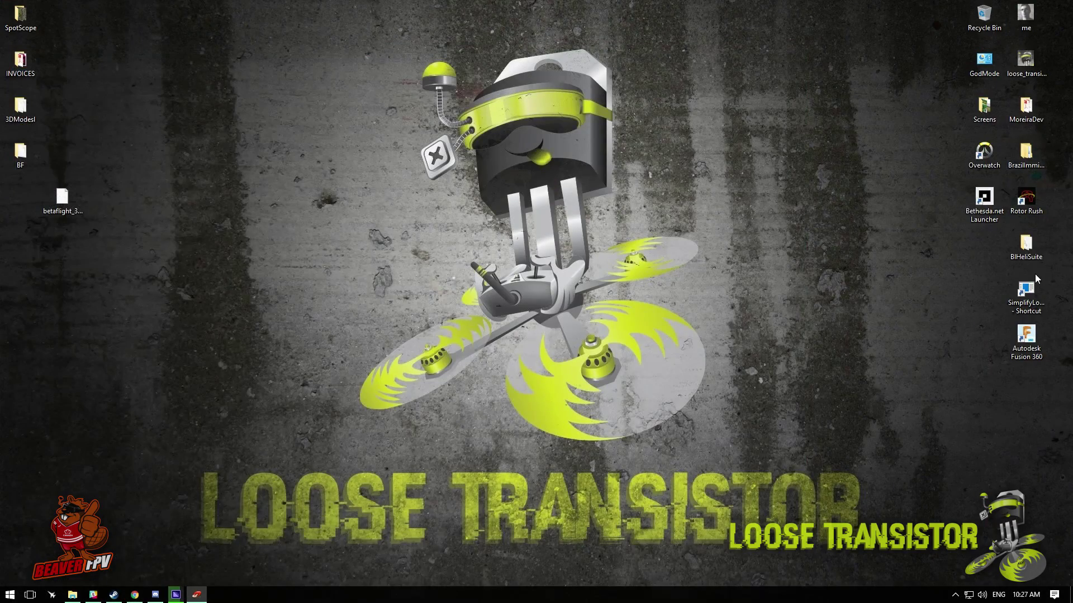
double_click(1026, 245)
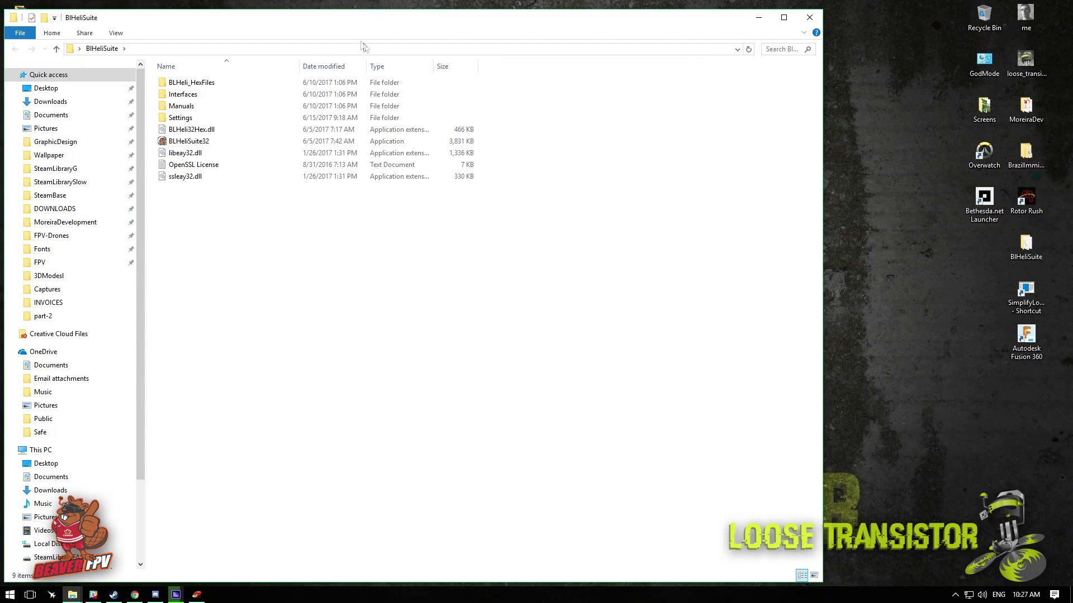
drag(485, 22, 665, 13)
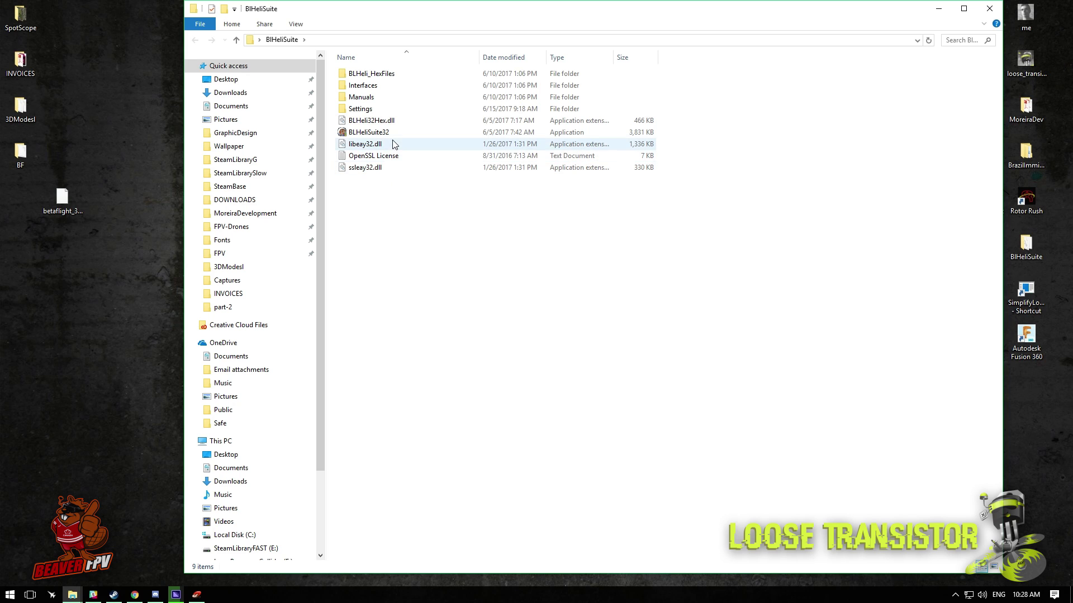
- Launch BLHeliSuite32 from the folder and minimize the folder window to clear the view of the program
double_click(386, 132)
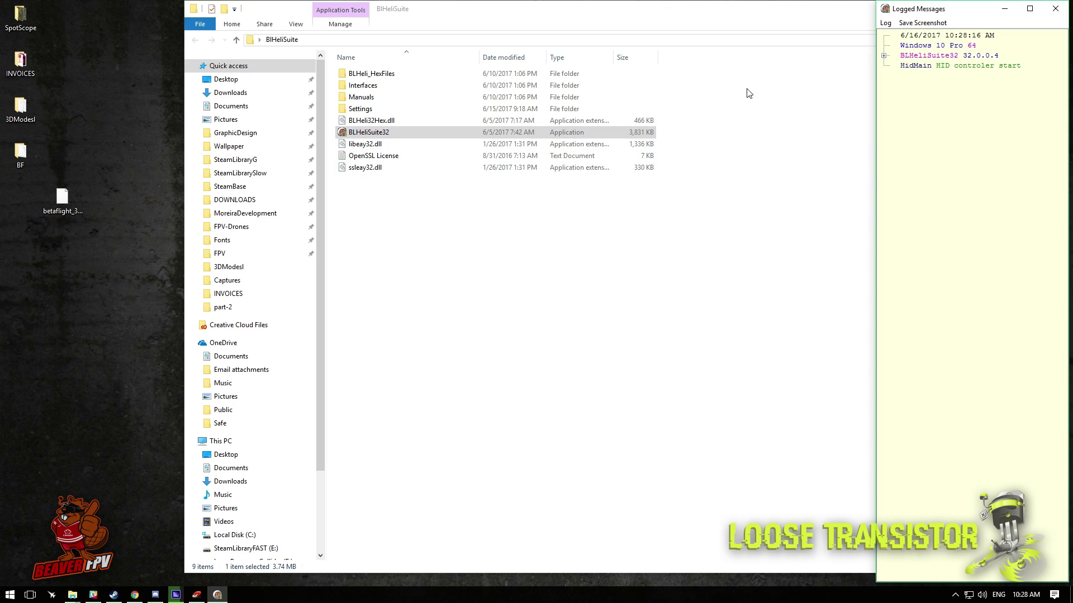
click(219, 589)
click(226, 598)
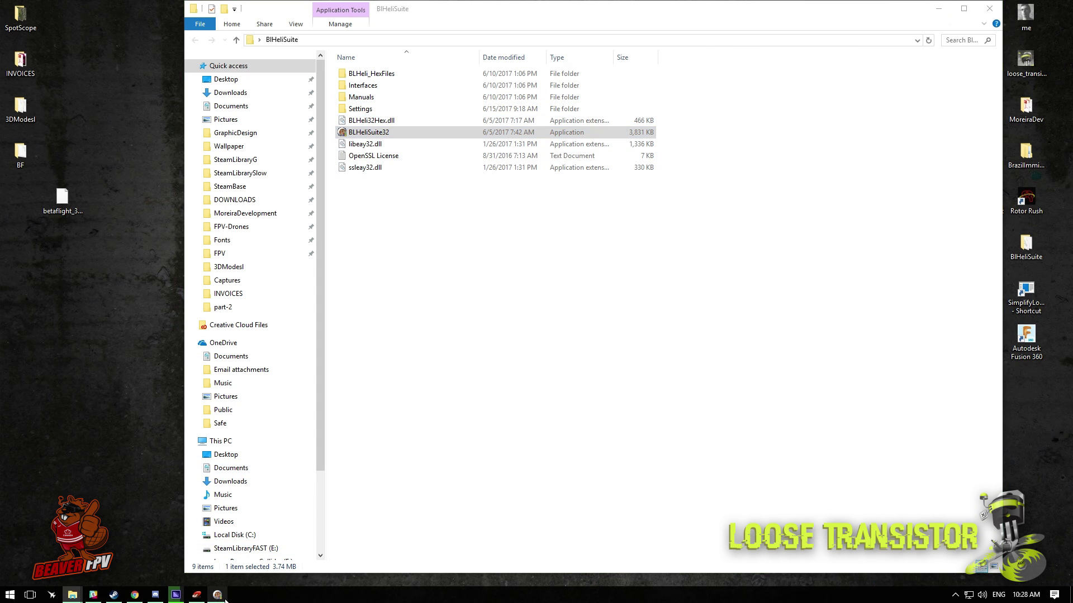
click(939, 8)
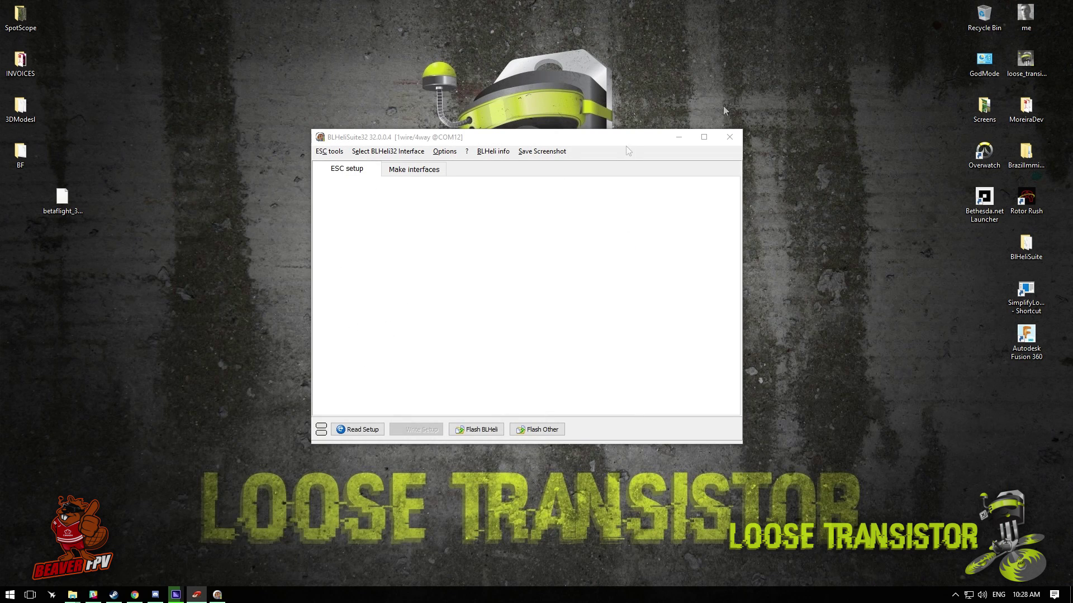
mouse_move(581, 139)
mouse_down()
mouse_move(533, 139)
mouse_move(620, 144)
mouse_move(561, 147)
mouse_up()
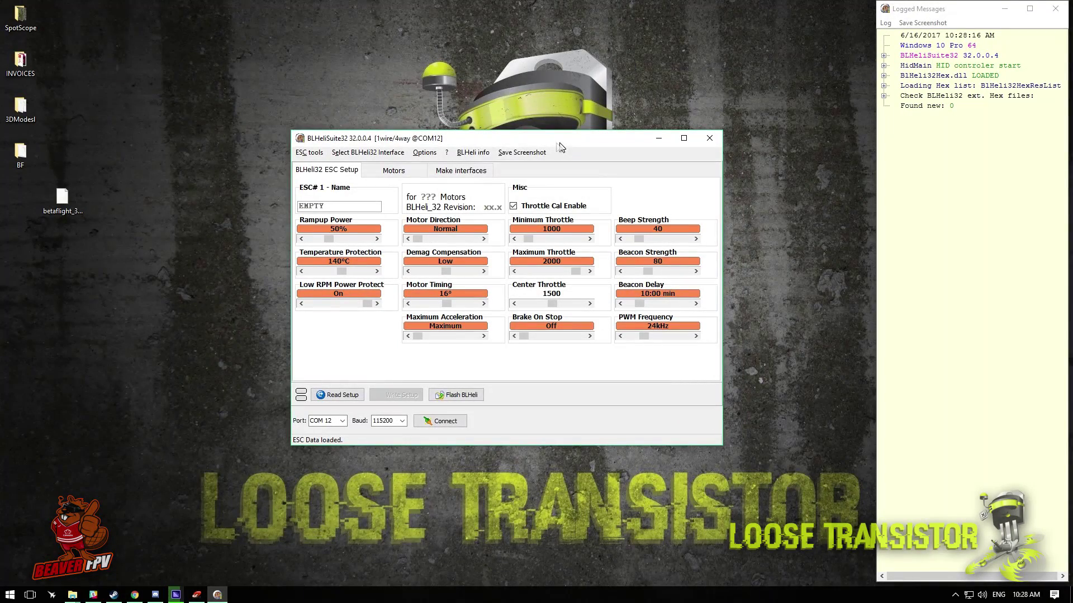
- Connect BLHeliSuite32 on COM 12 at 115200 baud and read the setup of the ESCs
click(427, 422)
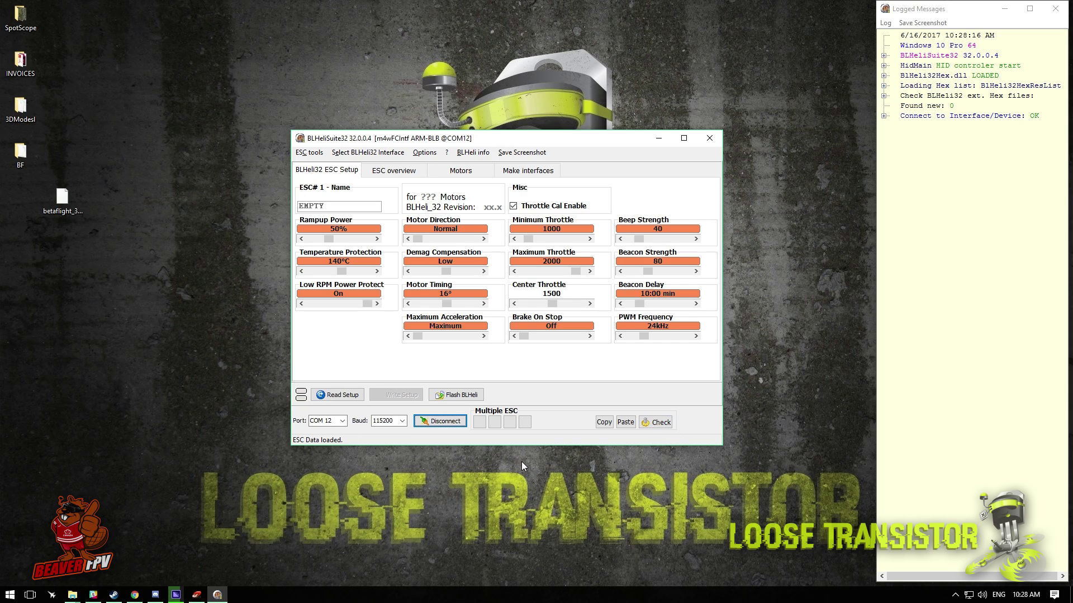
click(340, 395)
click(683, 138)
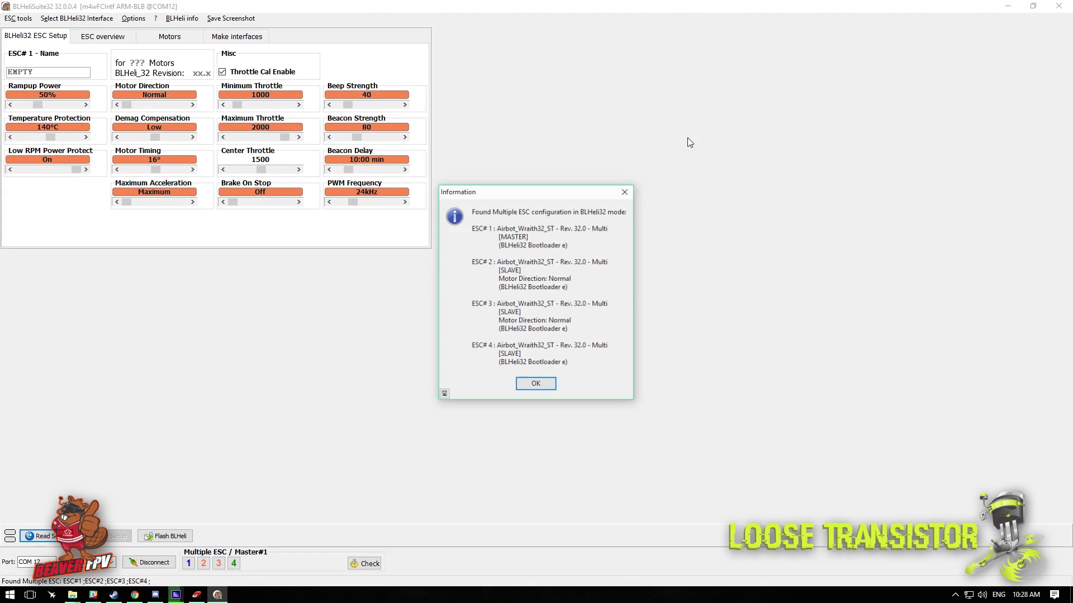
click(534, 386)
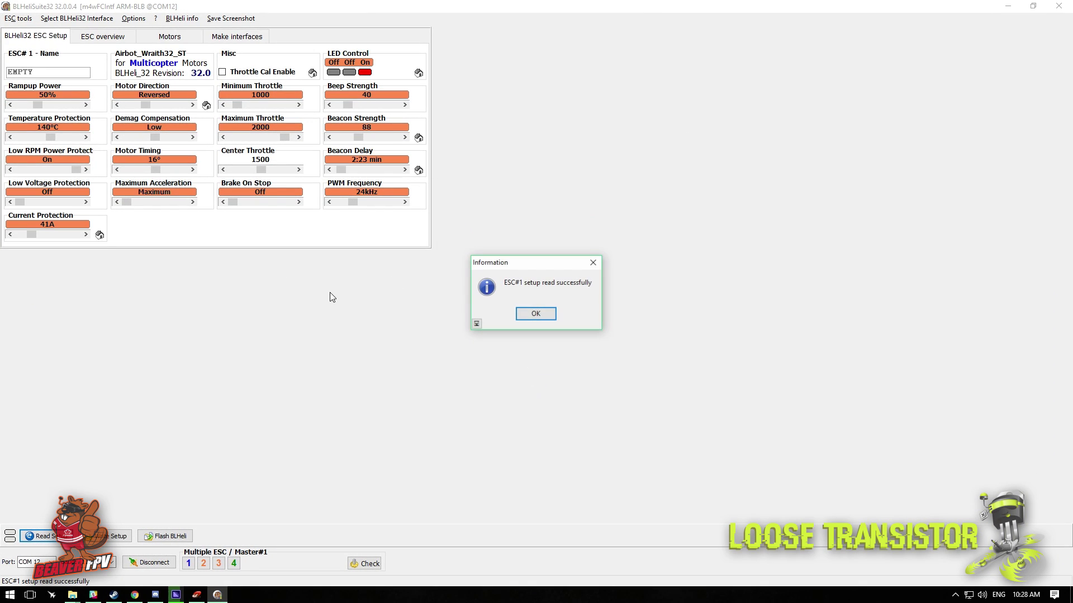
click(552, 318)
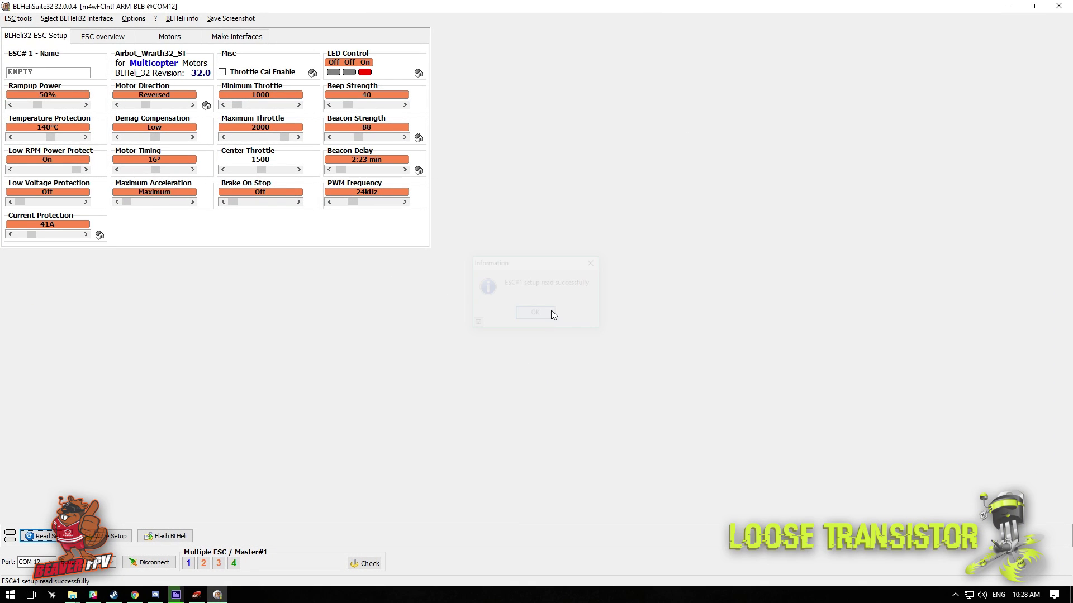
click(1034, 6)
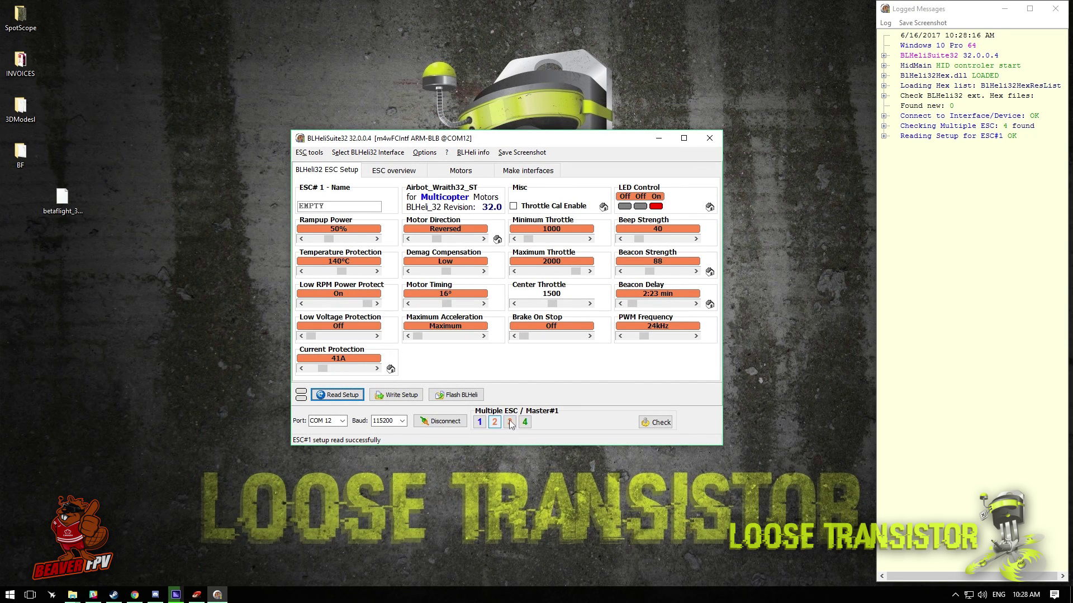
- Examine all four ESCs' settings in the ESC overview, and revisit the Jenkins build page in Chrome before closing the browser
click(401, 173)
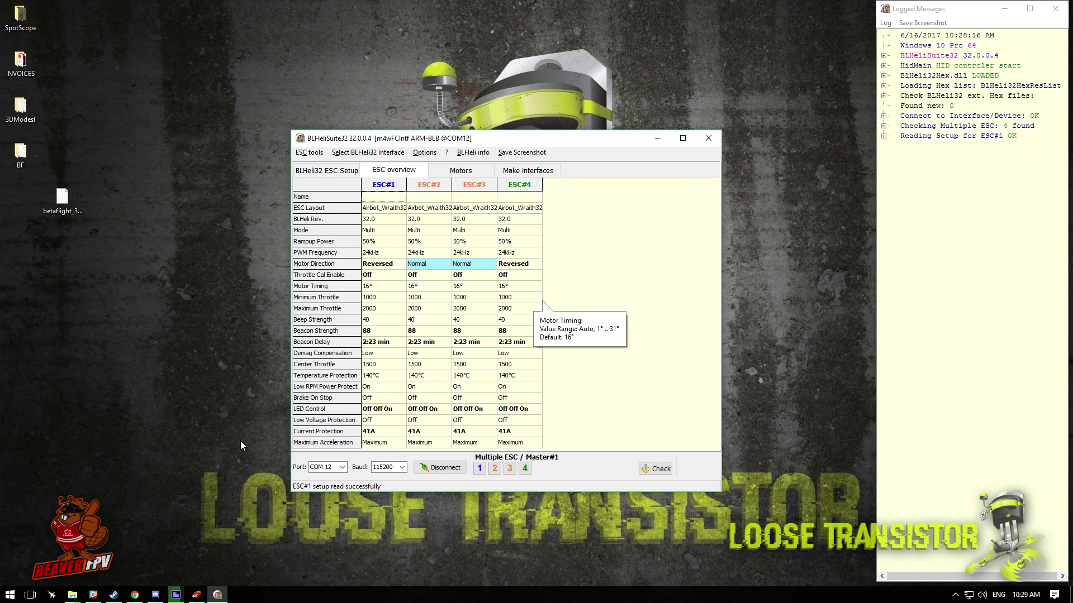
click(135, 595)
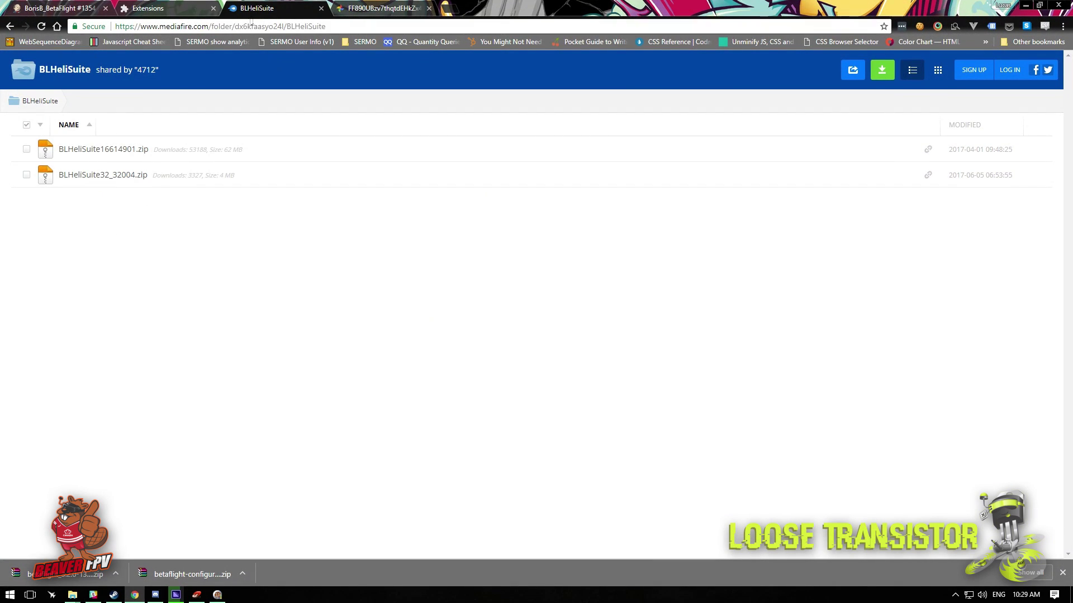
click(72, 9)
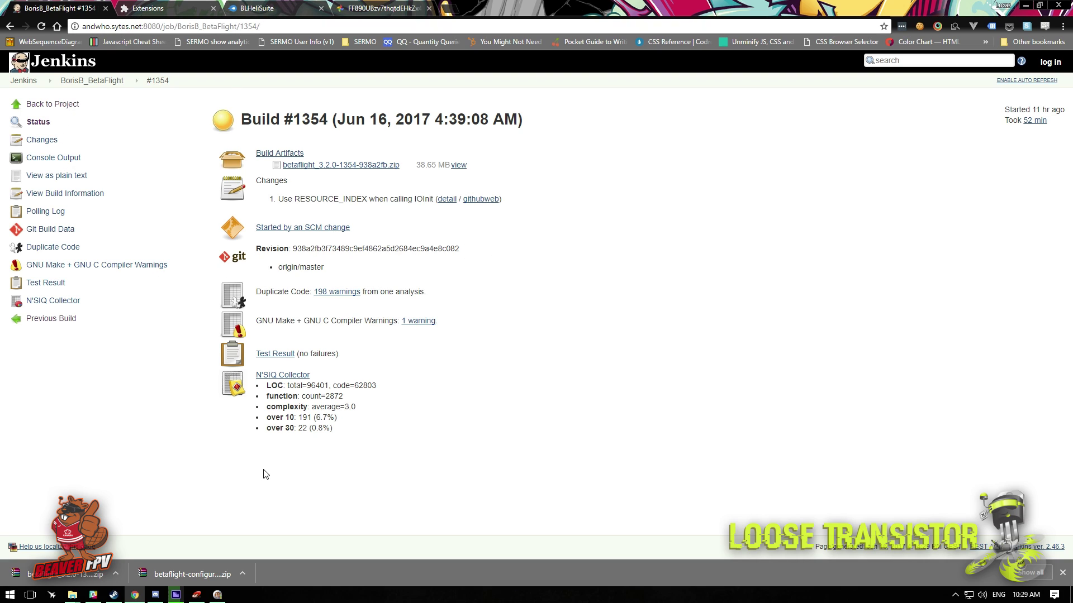
click(1058, 5)
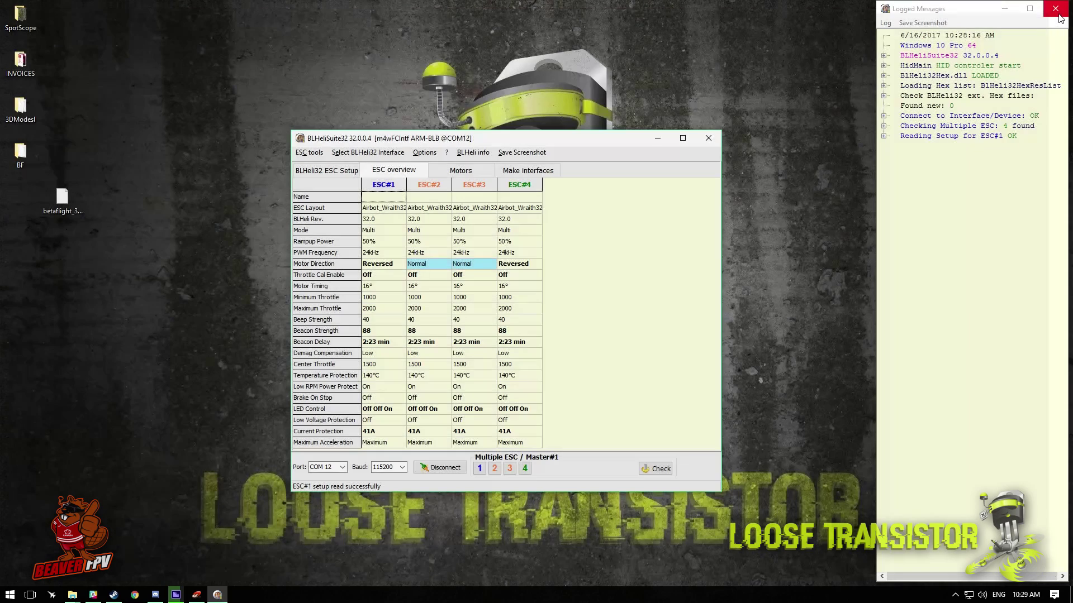
- Set the Motor Timing to 12° in the BLHeli32 ESC setup
click(323, 171)
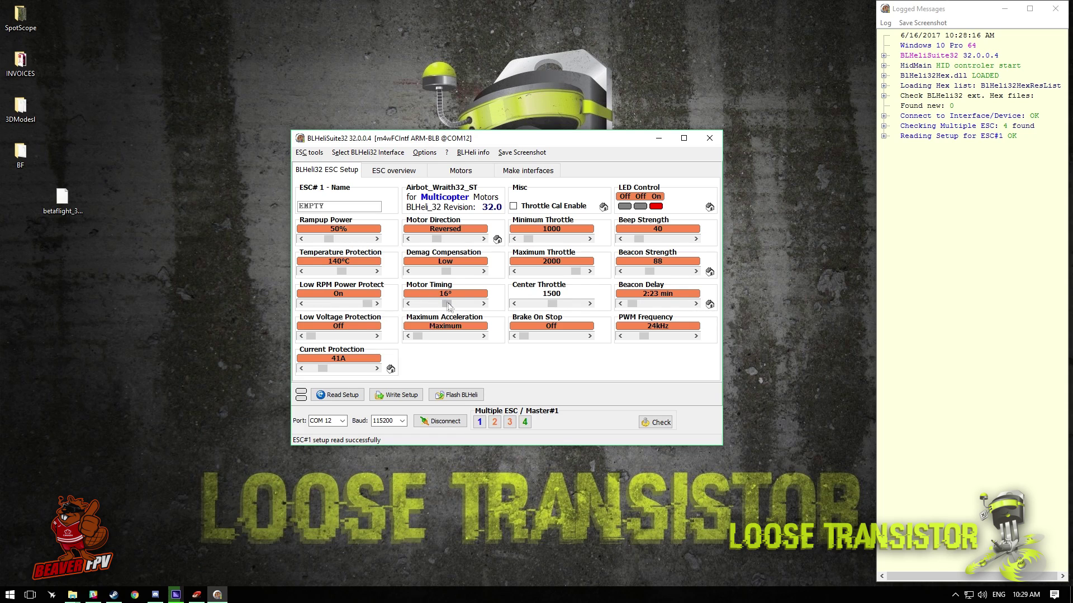
drag(447, 304, 409, 311)
drag(407, 312, 440, 314)
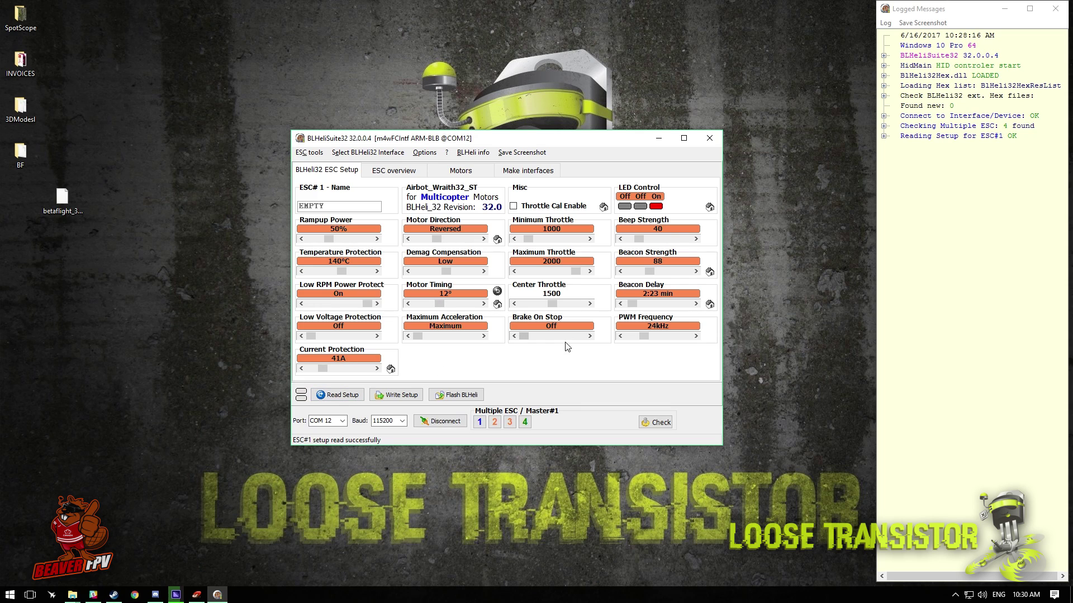